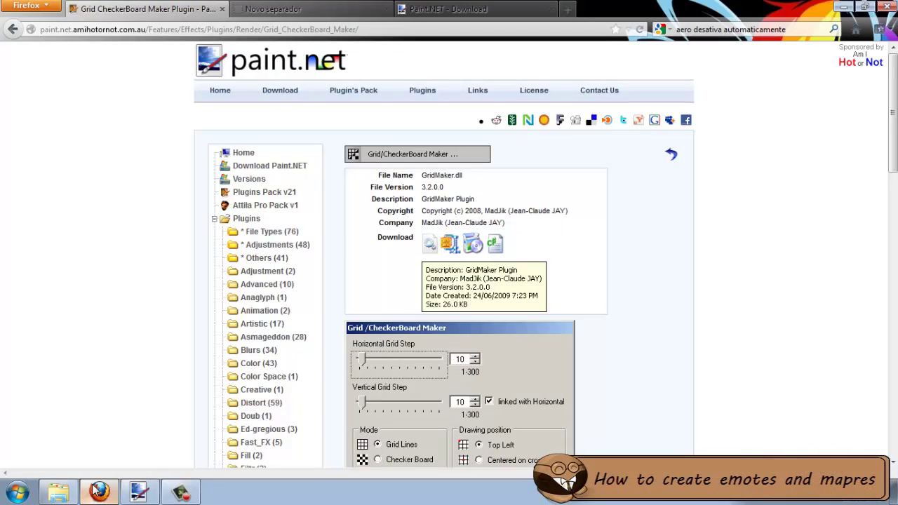
Check the Paint.NET download page, and download GridMaker.dll from the Grid/CheckerBoard Maker plugin page
left_click(475, 8)
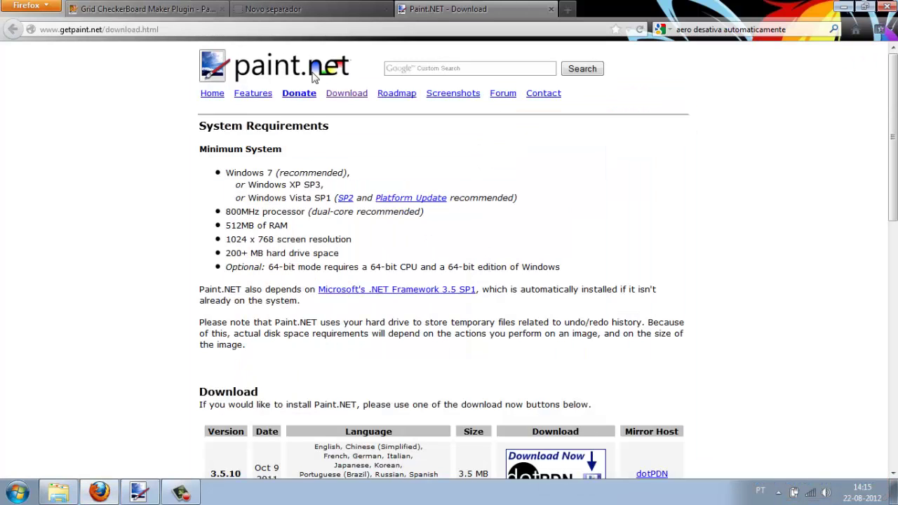
left_click(116, 7)
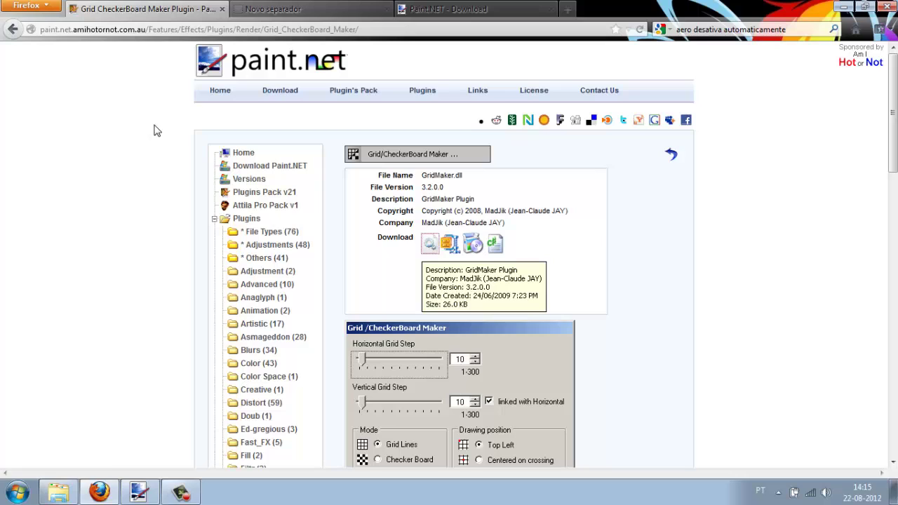
left_click(431, 247)
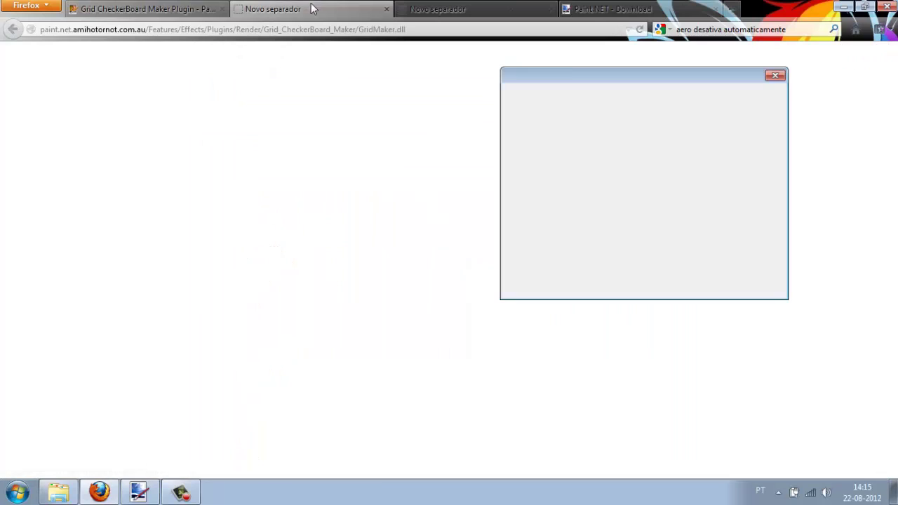
left_click(694, 265)
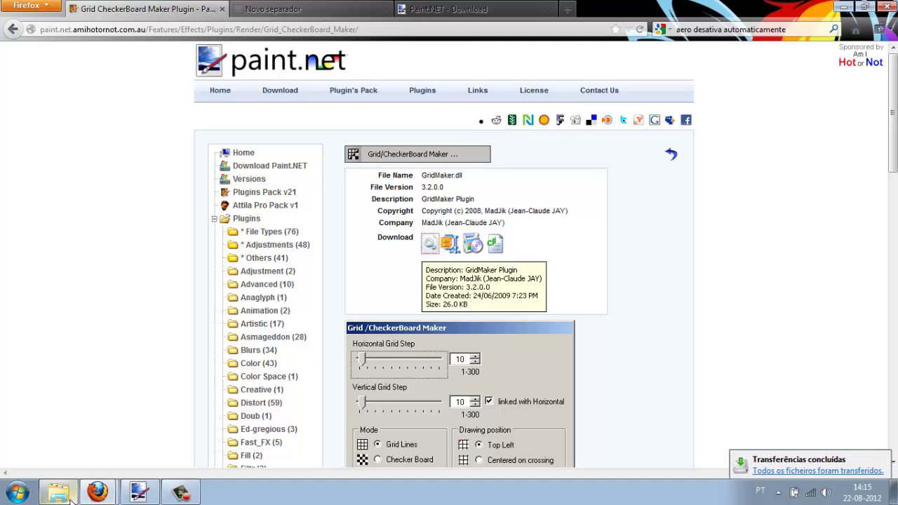
Show the downloaded GridMaker.dll in its containing folder and cut the file
left_click(833, 474)
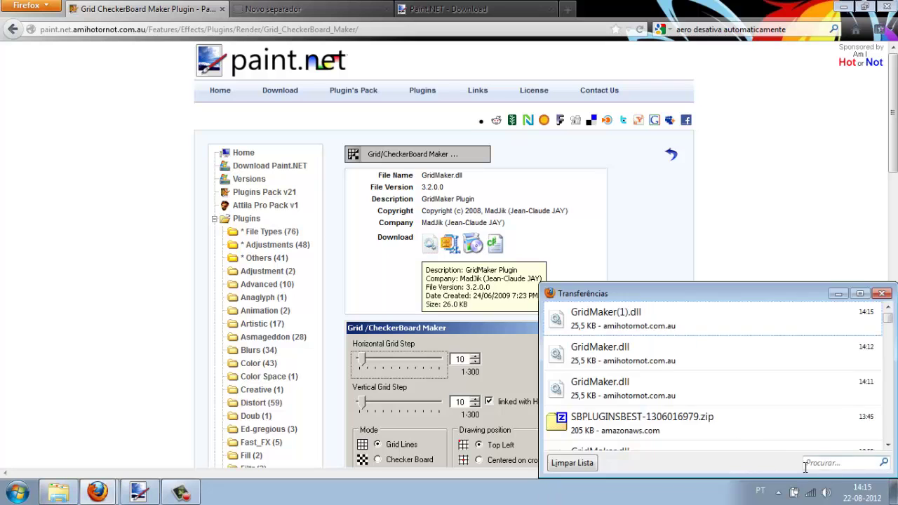
right_click(641, 348)
left_click(728, 383)
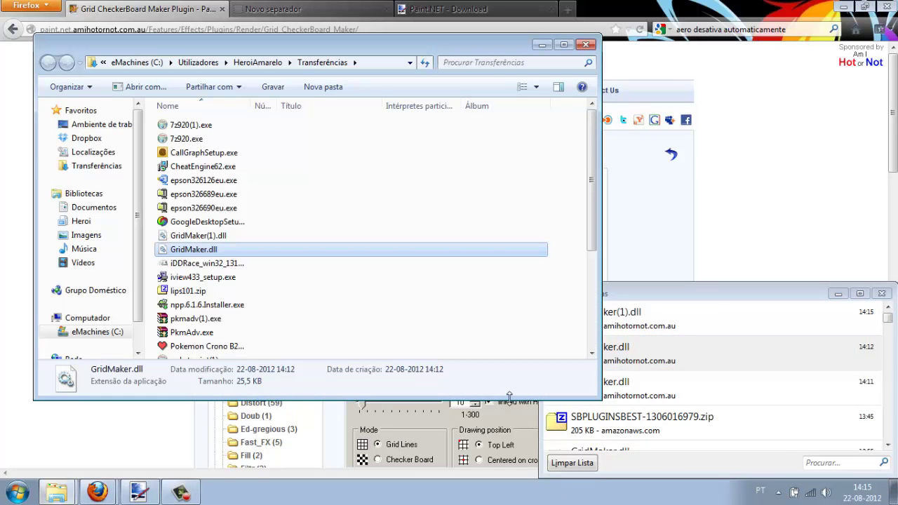
key("ctrl+x")
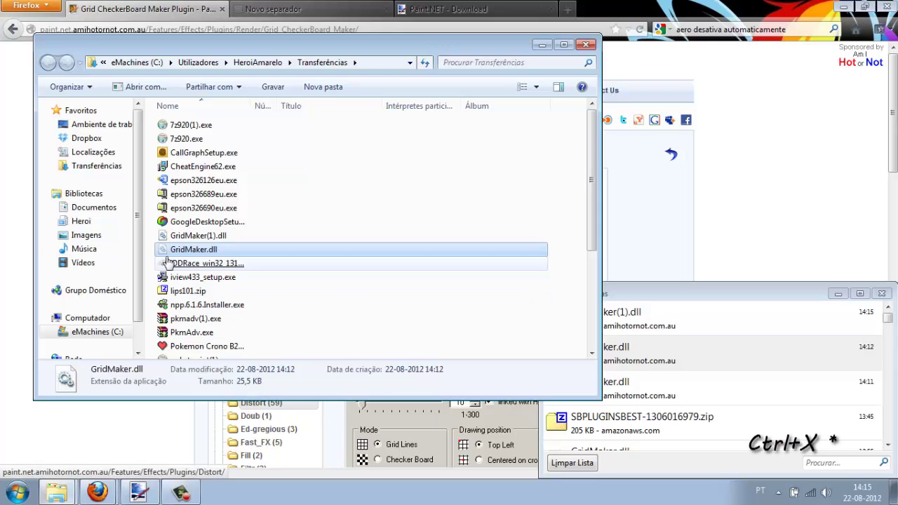
Try to move GridMaker.dll into the Effects folder of C:\Programas\Paint.NET, and close the folder and download list windows
left_click(90, 331)
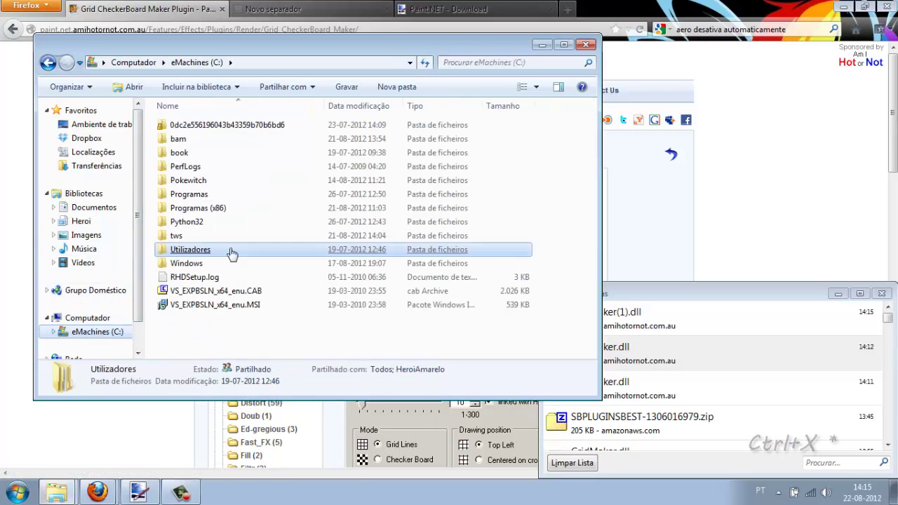
double_click(225, 196)
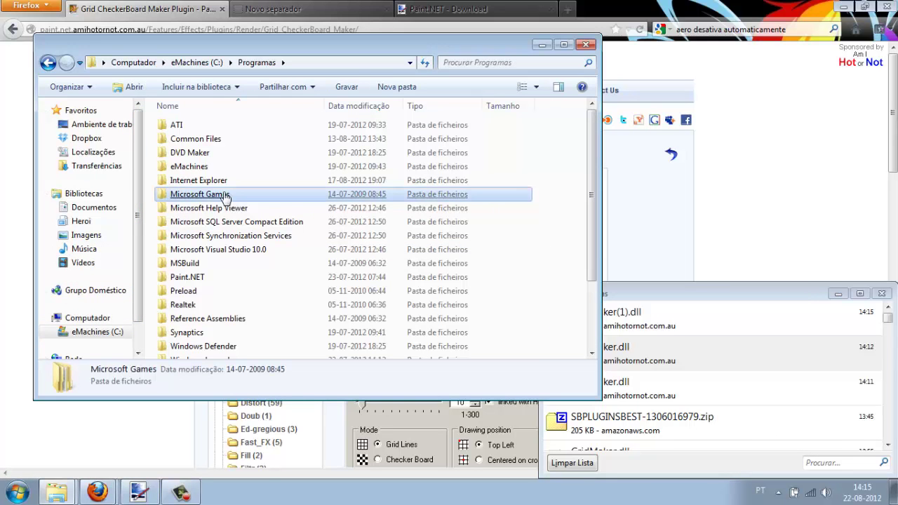
double_click(225, 278)
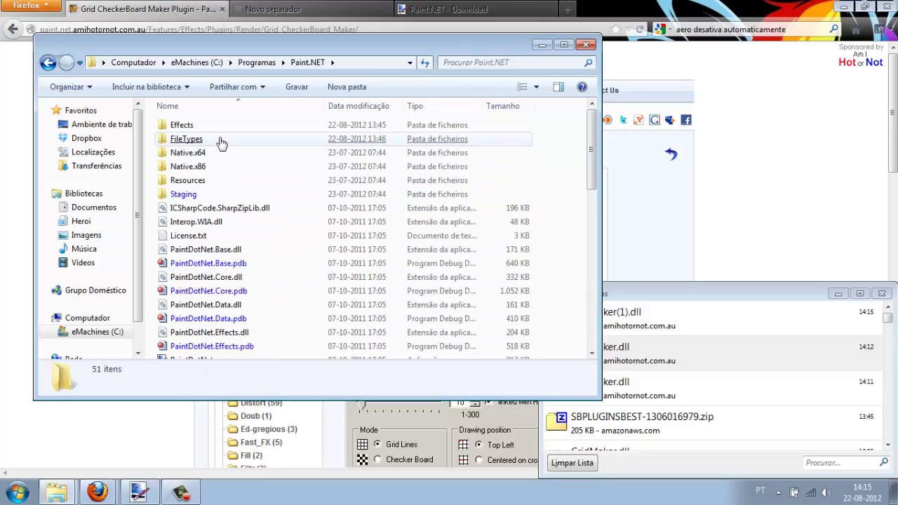
double_click(223, 128)
key("ctrl+v")
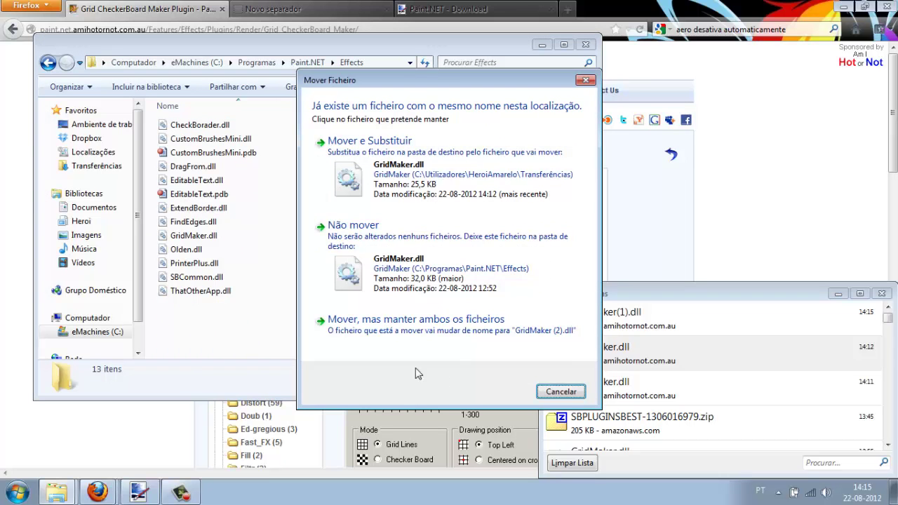
left_click(562, 393)
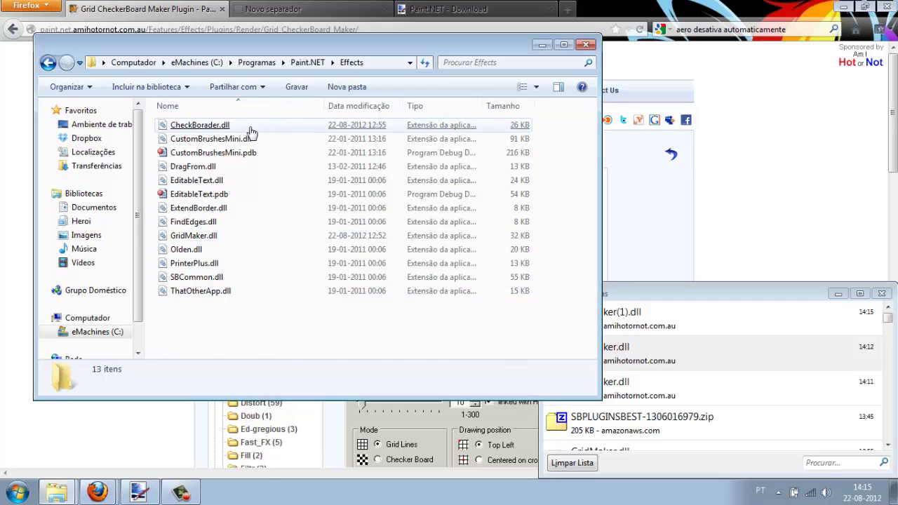
left_click(250, 128)
left_click(586, 45)
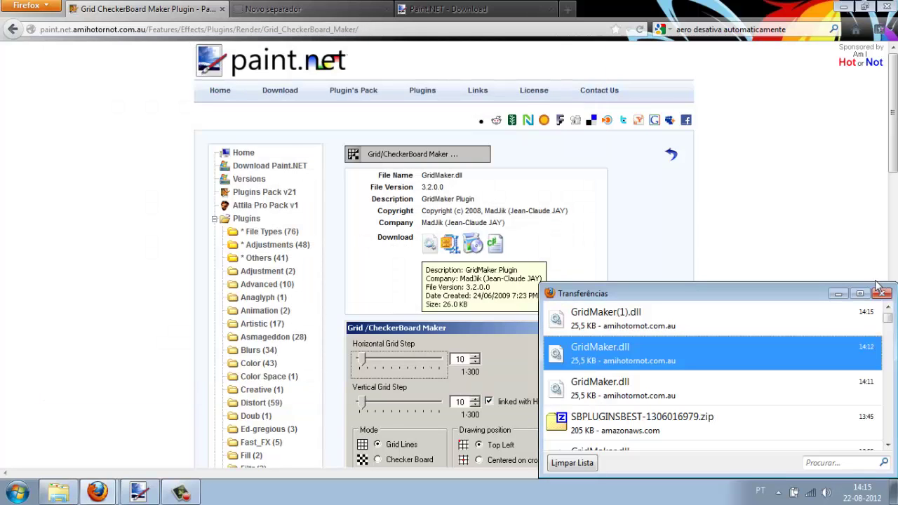
left_click(882, 293)
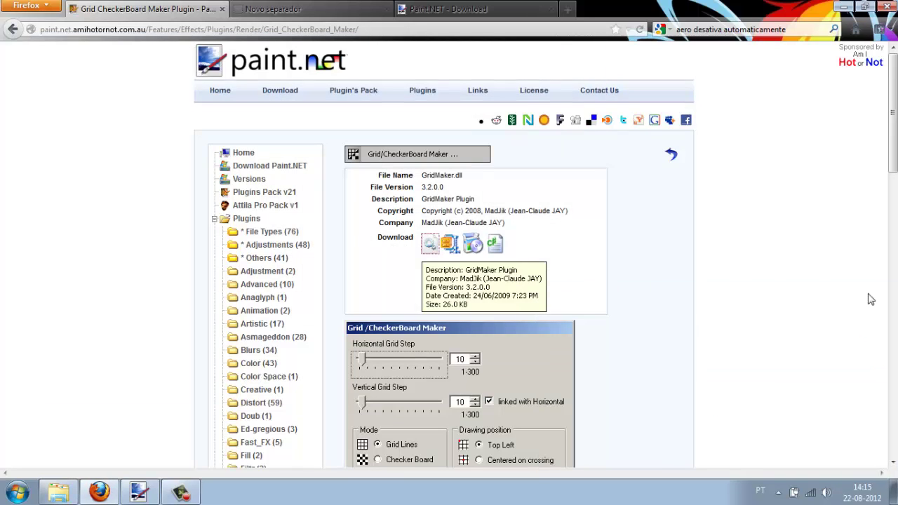
left_click(185, 495)
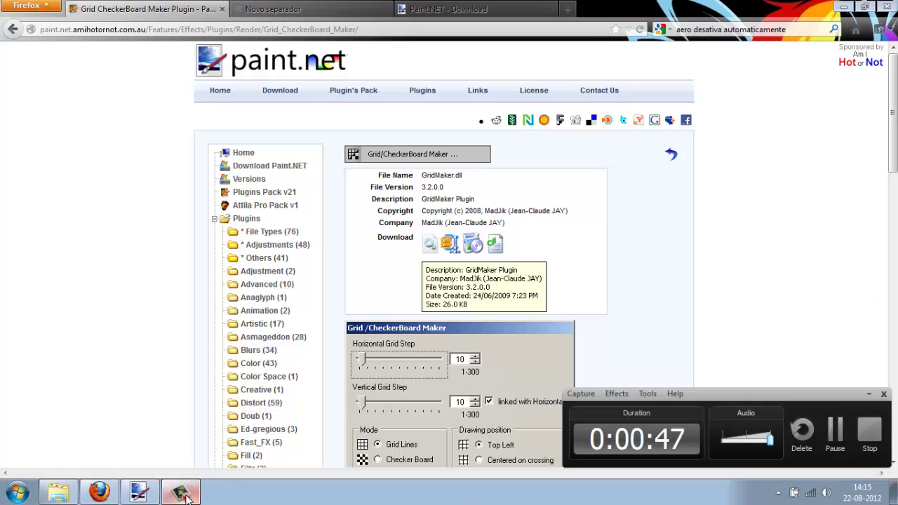
left_click(185, 495)
Switch to Paint.NET and open emoticons.png from the Teeworlds data folder
left_click(143, 495)
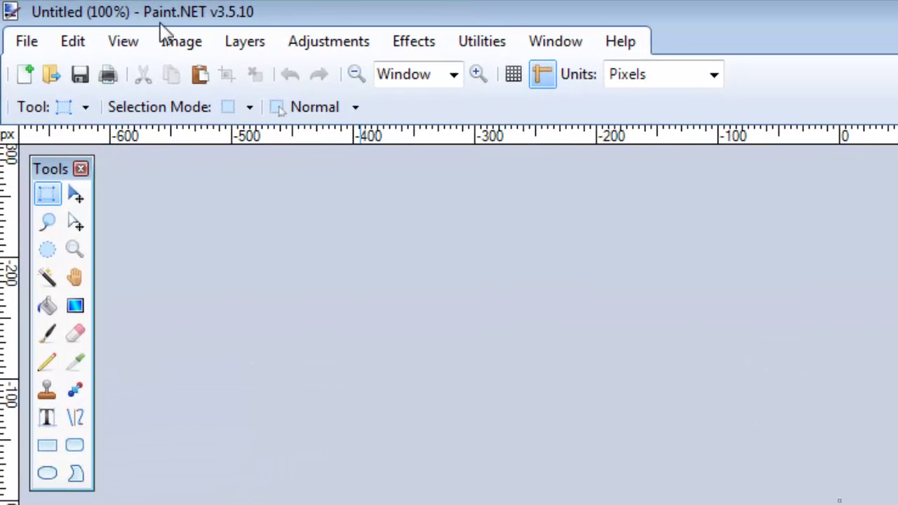
left_click(27, 42)
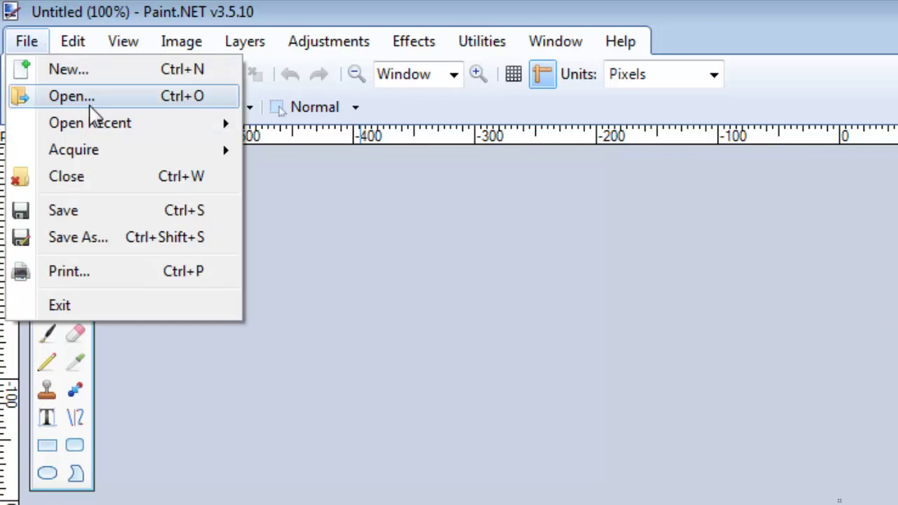
left_click(88, 103)
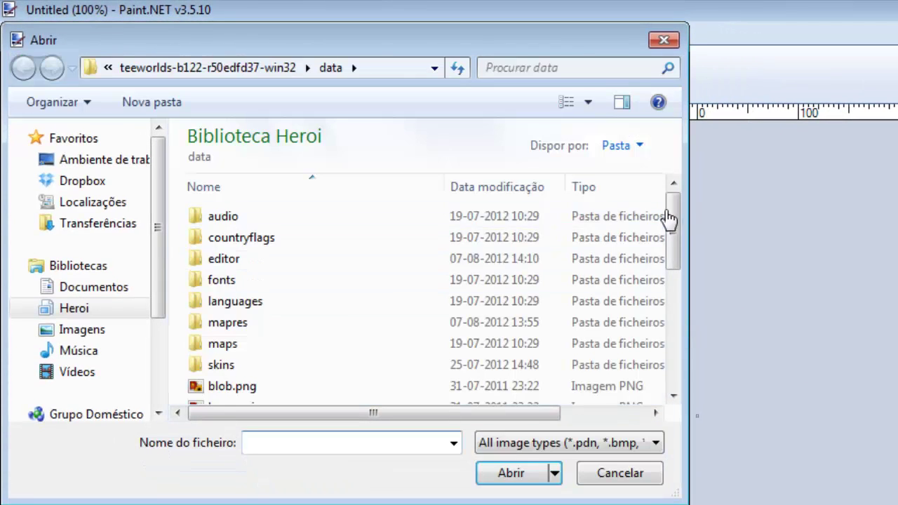
left_click_drag(671, 220, 674, 331)
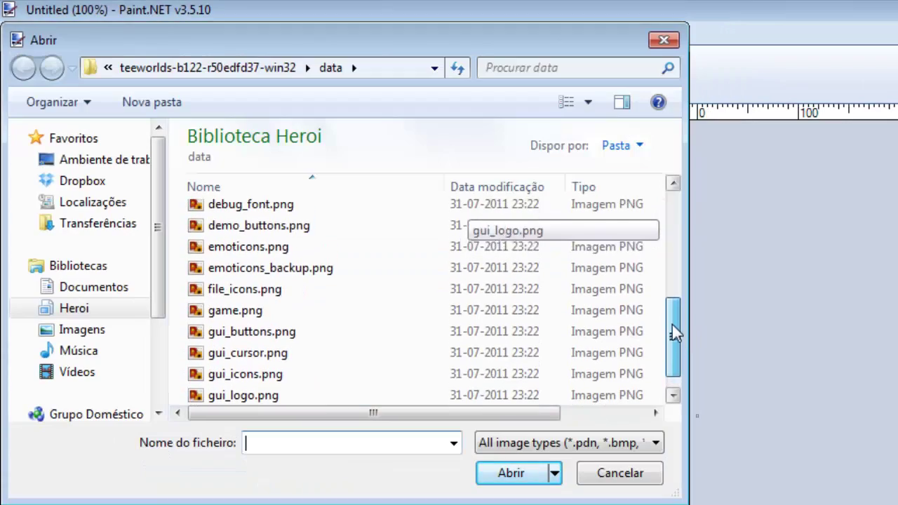
double_click(191, 224)
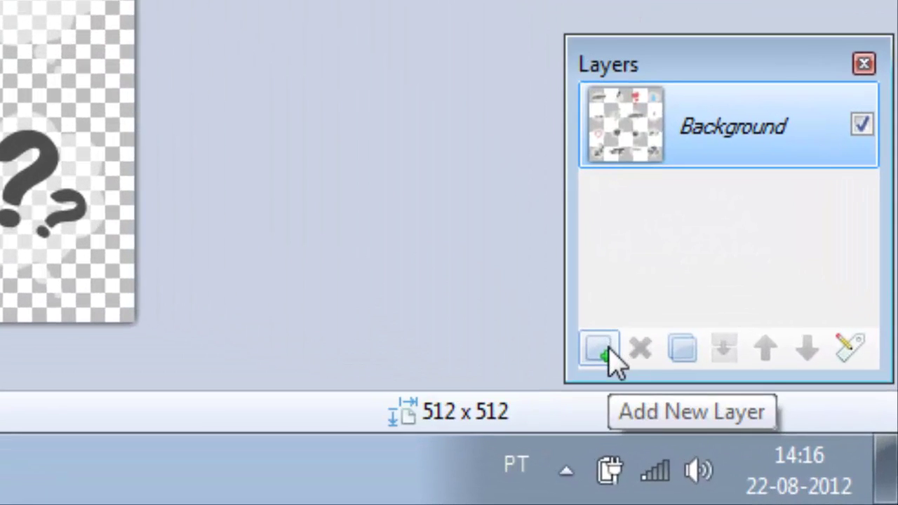
Add a new layer and move it below the Background layer
left_click(791, 451)
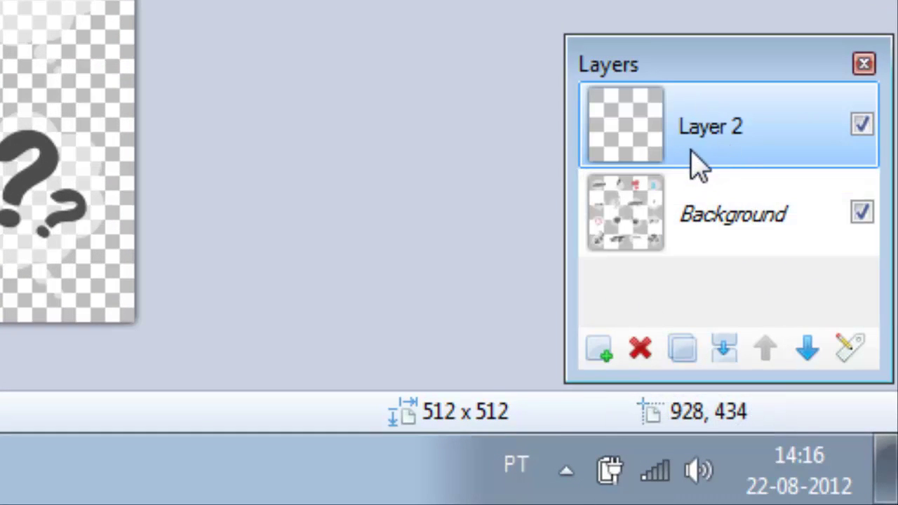
left_click(809, 349)
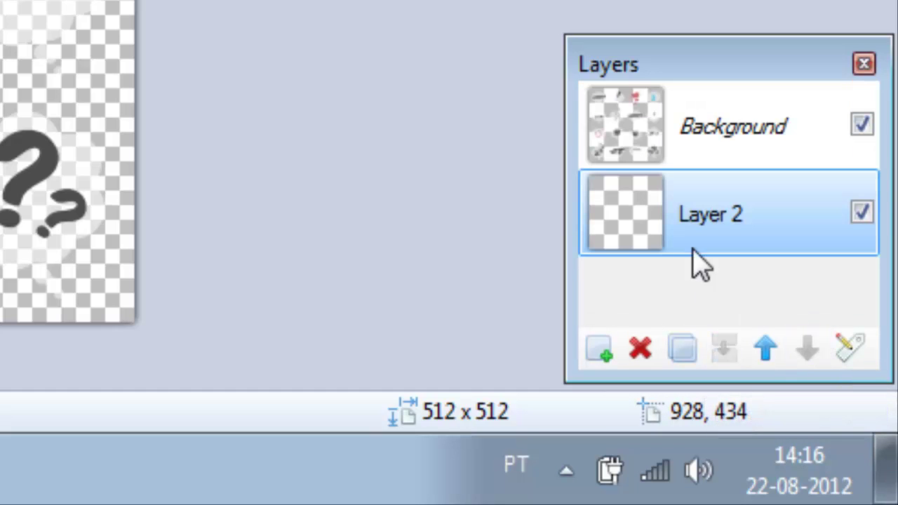
left_click(663, 160)
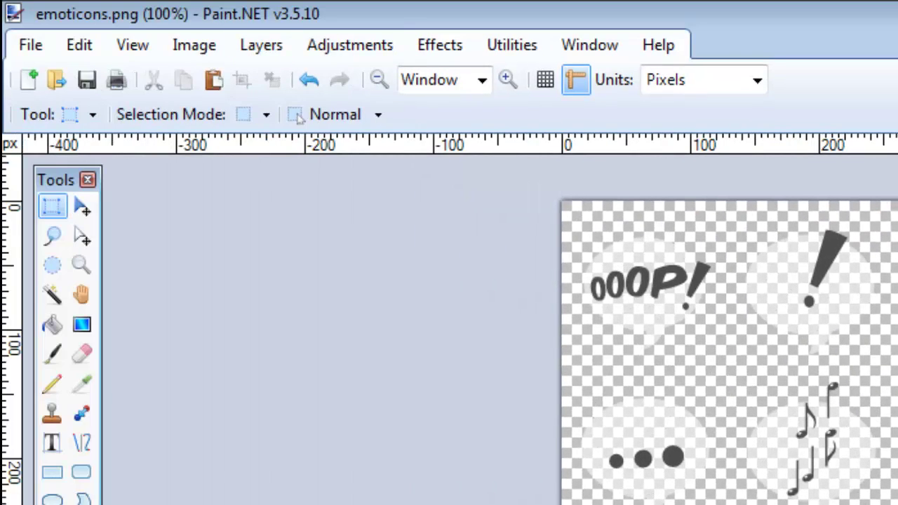
Start the Grid/CheckerBoard Maker effect on the new layer with horizontal and vertical grid steps of 128
left_click(247, 48)
mouse_move(303, 51)
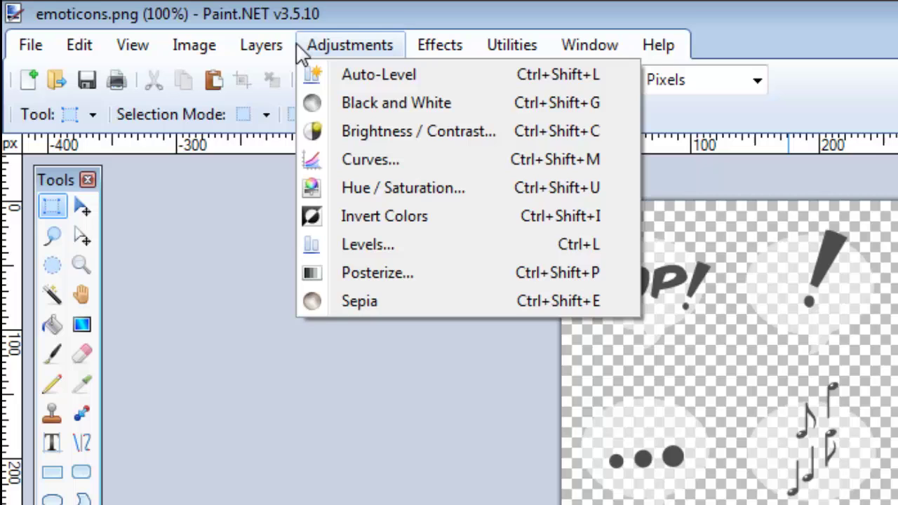
mouse_move(254, 52)
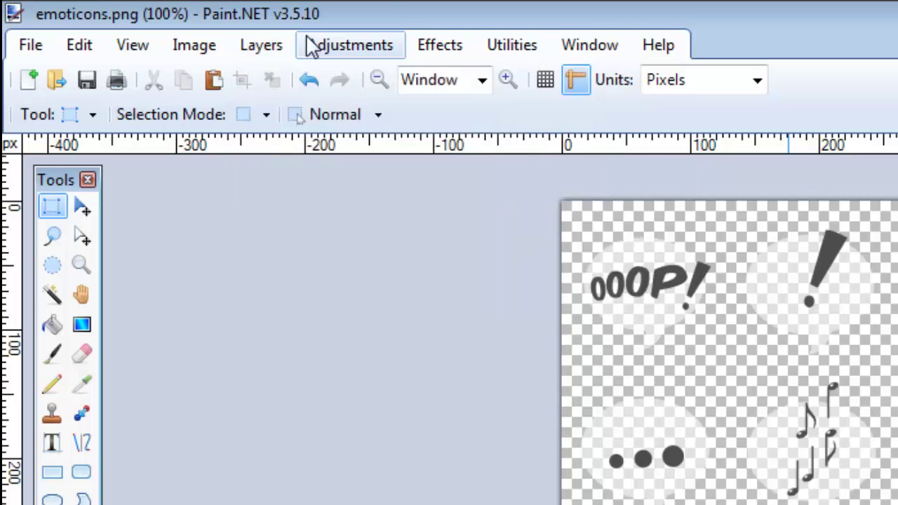
mouse_move(461, 51)
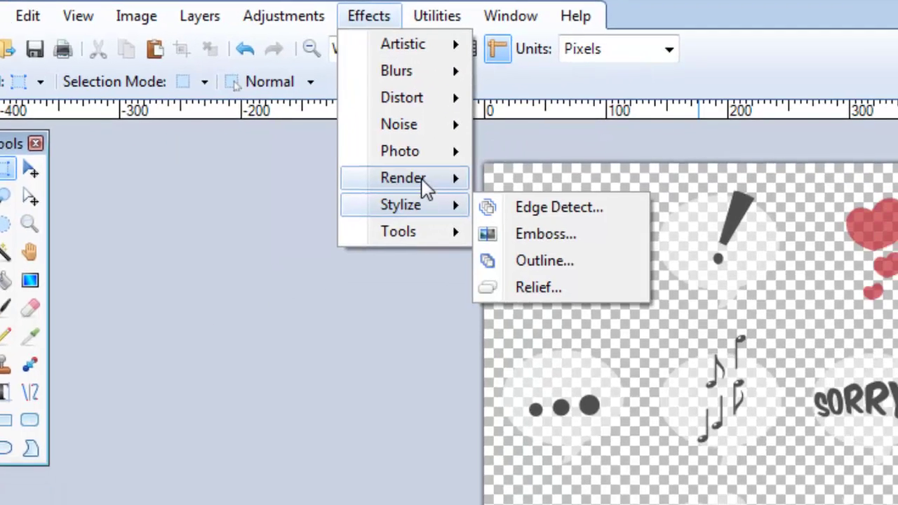
mouse_move(502, 221)
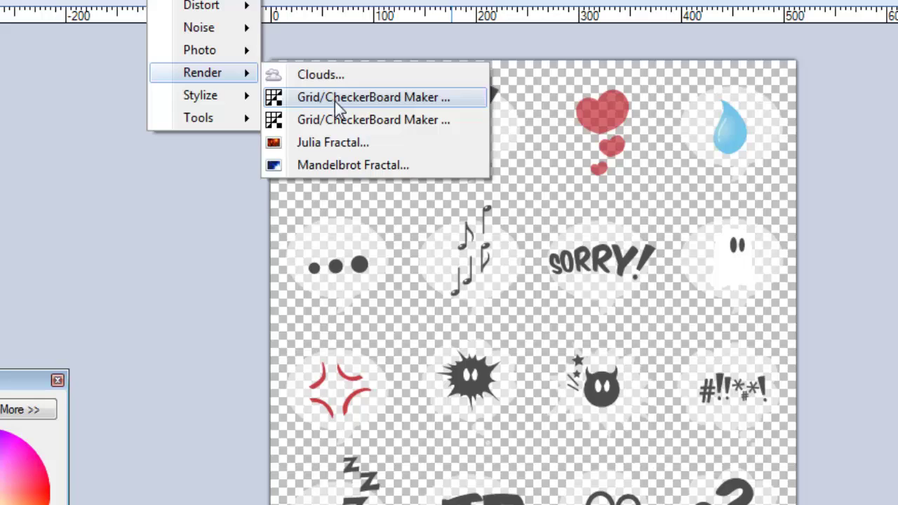
left_click(336, 101)
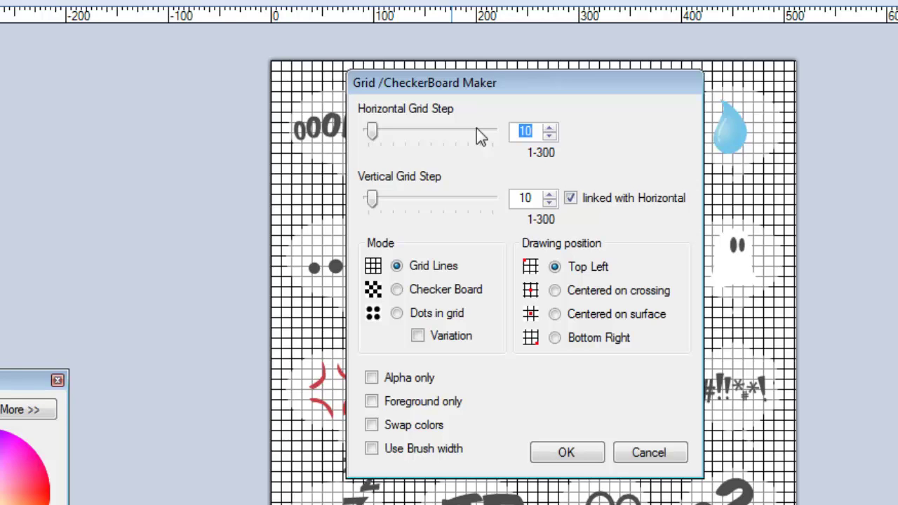
type("128")
left_click(539, 198)
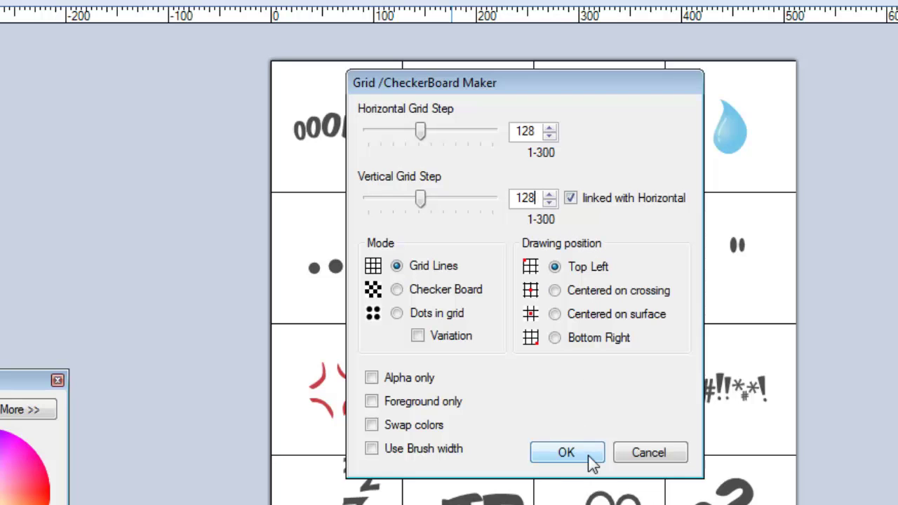
Apply the grid in Checker Board mode after previewing Dots in grid, and check the image with Layer 2 hidden and shown
left_click(447, 292)
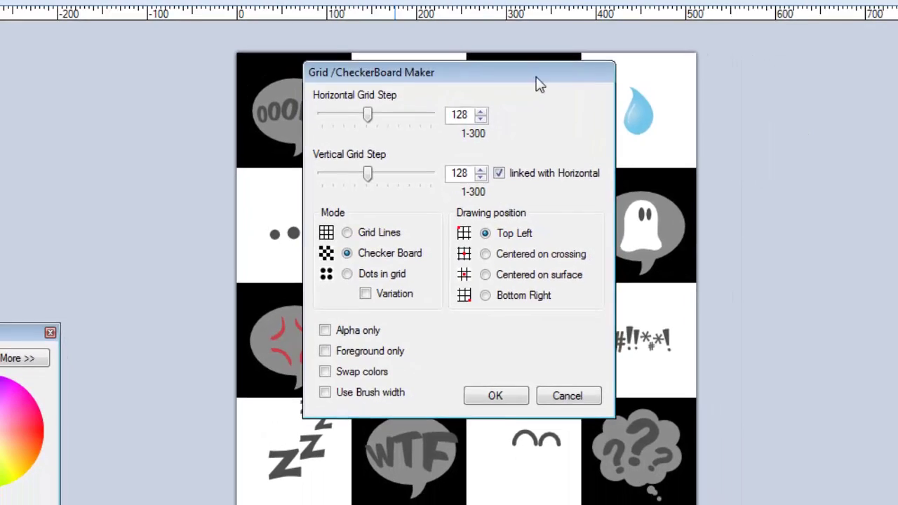
left_click_drag(610, 84, 859, 114)
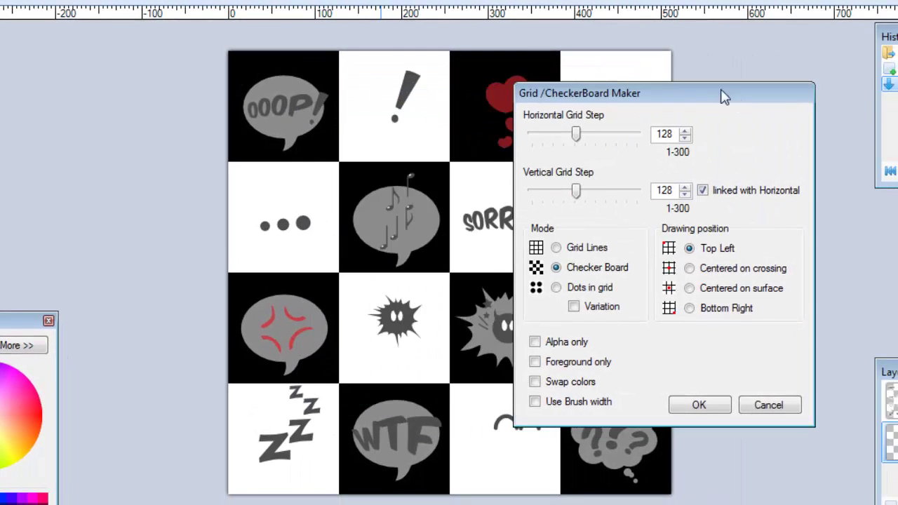
left_click(581, 293)
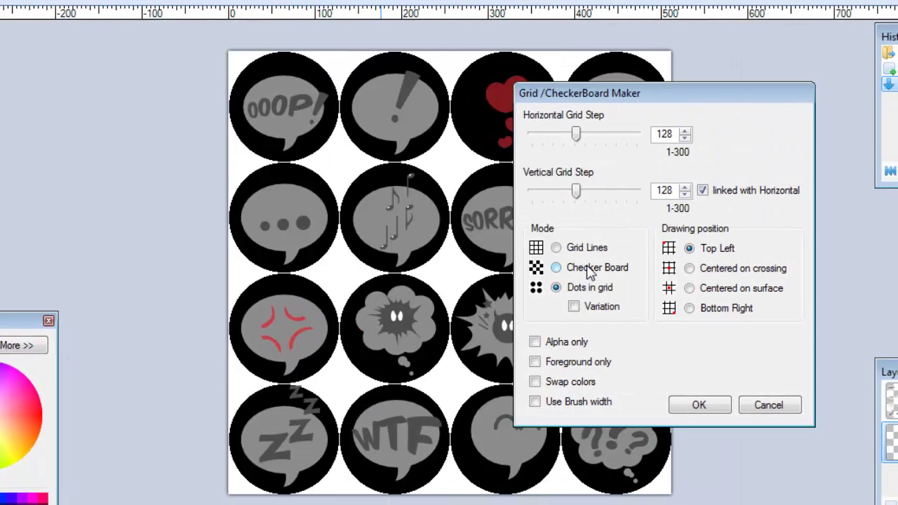
left_click(590, 273)
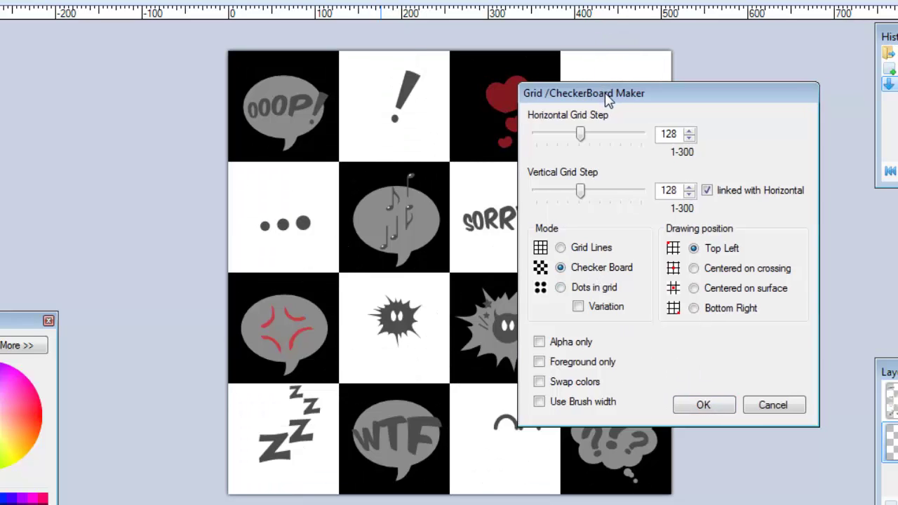
left_click_drag(601, 95, 643, 84)
left_click(739, 396)
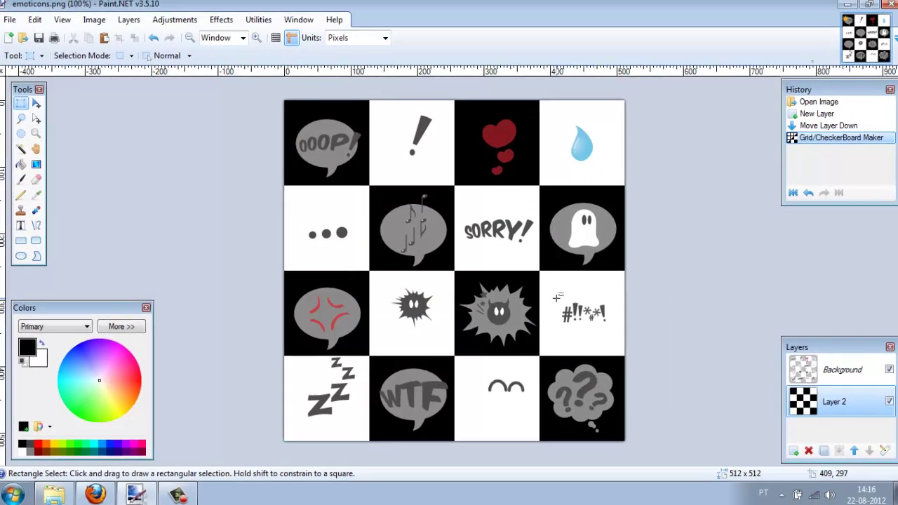
left_click(884, 400)
left_click(885, 400)
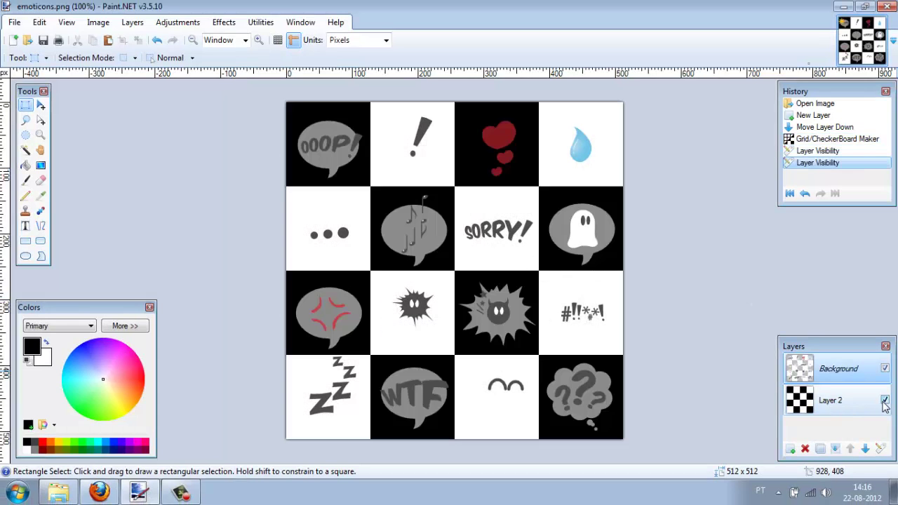
Compare the image with Layer 2 hidden and shown, and select the 128 × 128 px cell containing the OOOP! emote
left_click(885, 400)
left_click(885, 401)
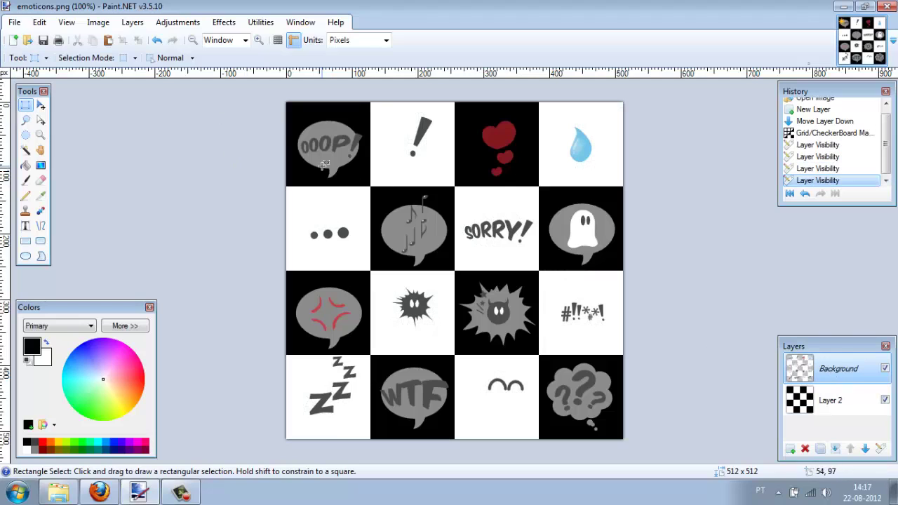
left_click_drag(290, 108, 372, 185)
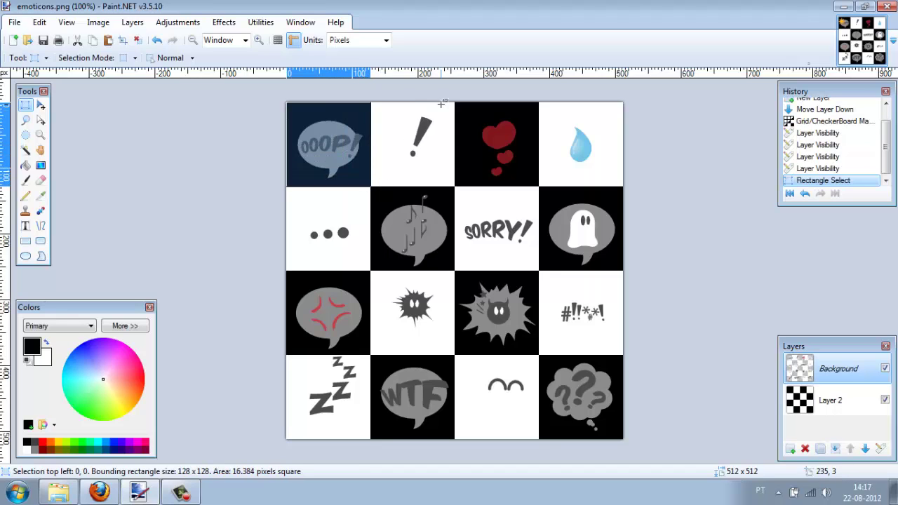
Select the exclamation-mark cell beside the OOOP! emote and erase its contents from the Background layer
mouse_move(370, 102)
left_mouse_down()
mouse_move(401, 162)
mouse_move(455, 185)
mouse_move(401, 124)
mouse_move(405, 106)
mouse_move(391, 105)
left_mouse_up()
left_click(446, 179)
key("Delete")
Add the text "!!!" in the emptied cell with the Text tool, using the Komika Axis font
left_click(25, 226)
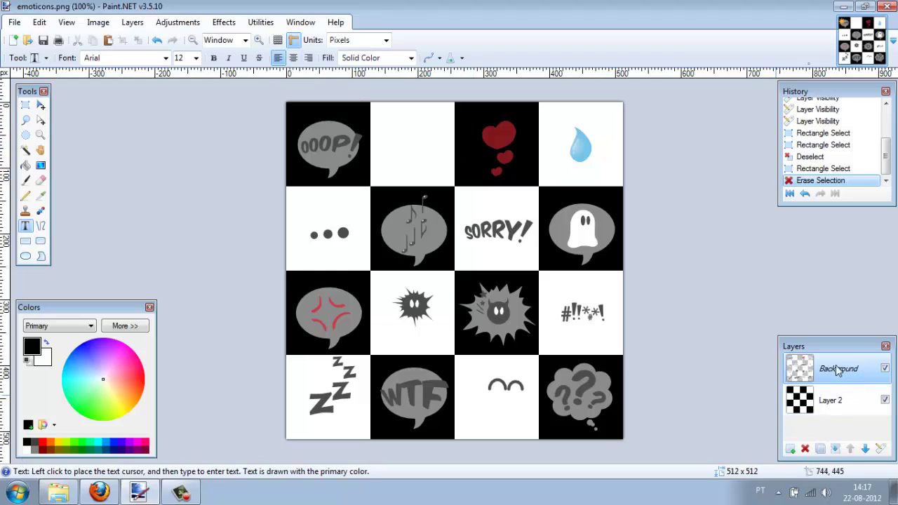
left_click(386, 152)
type("\"")
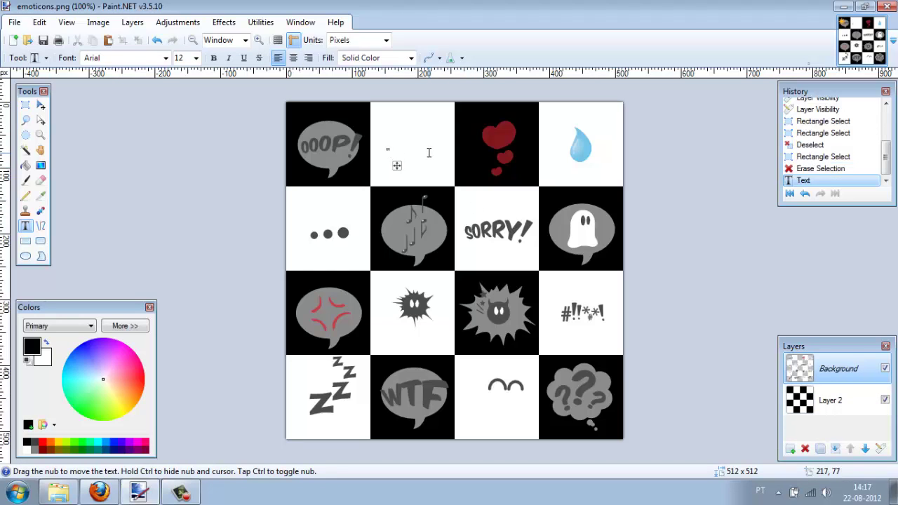
left_click(140, 57)
scroll(203, 347, "down", 8)
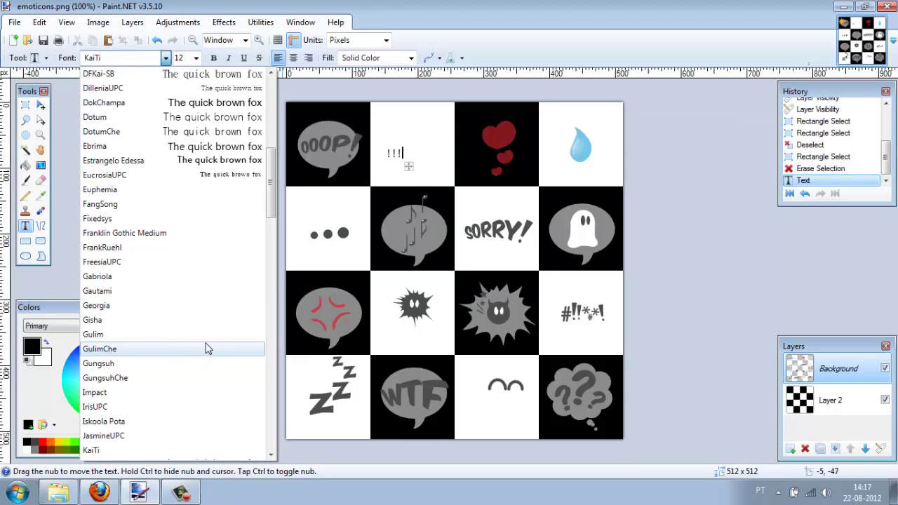
scroll(198, 372, "down", 2)
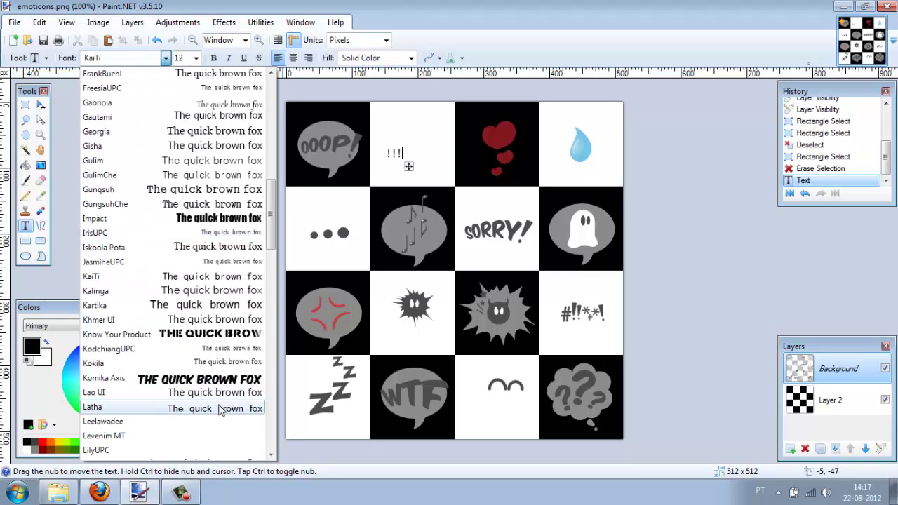
left_click(182, 380)
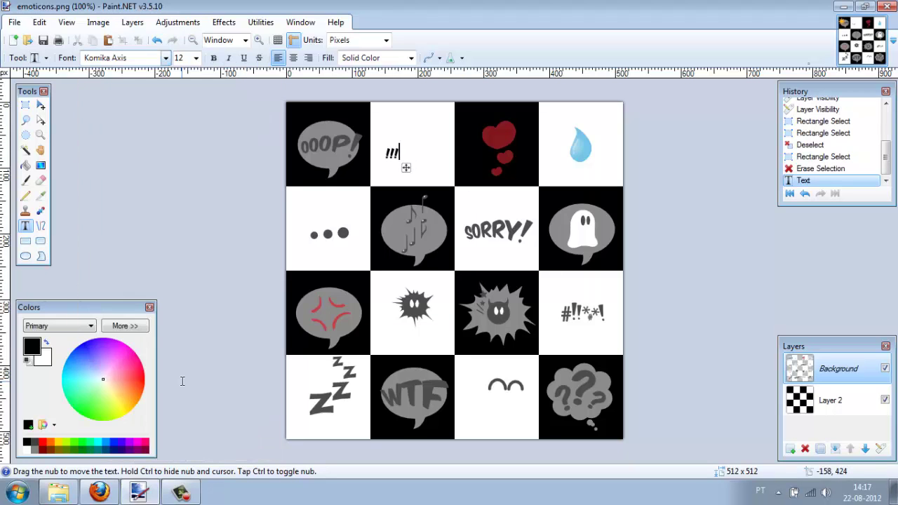
Set the !!! text's font size to 48 and move the text to the middle of its cell
left_click(196, 57)
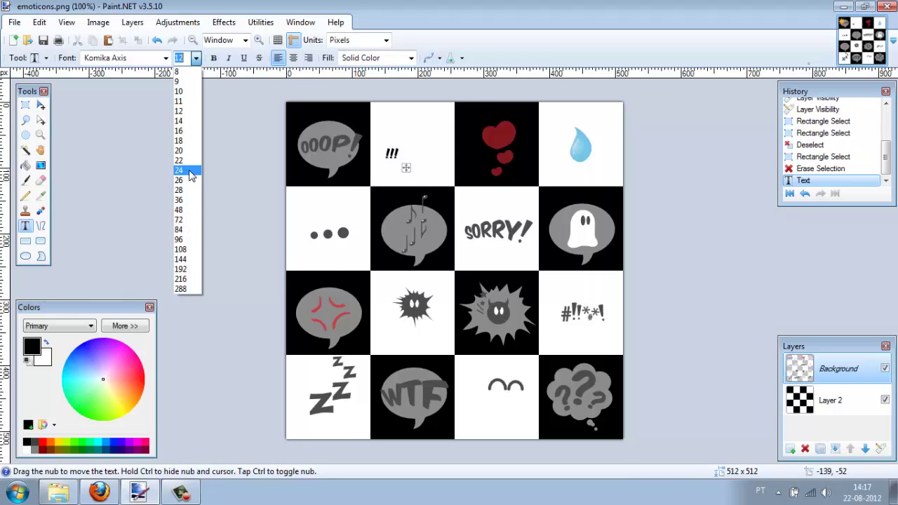
left_click(180, 170)
left_click_drag(416, 176, 418, 162)
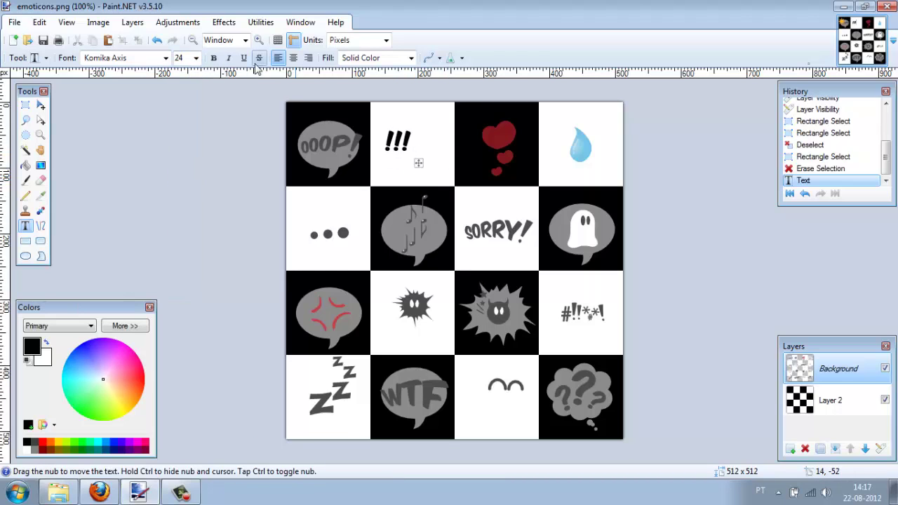
left_click(197, 59)
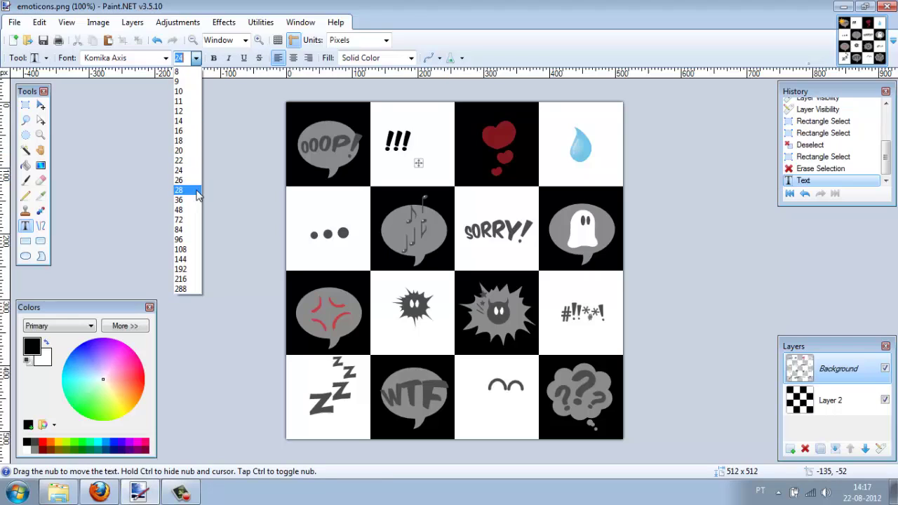
left_click(206, 207)
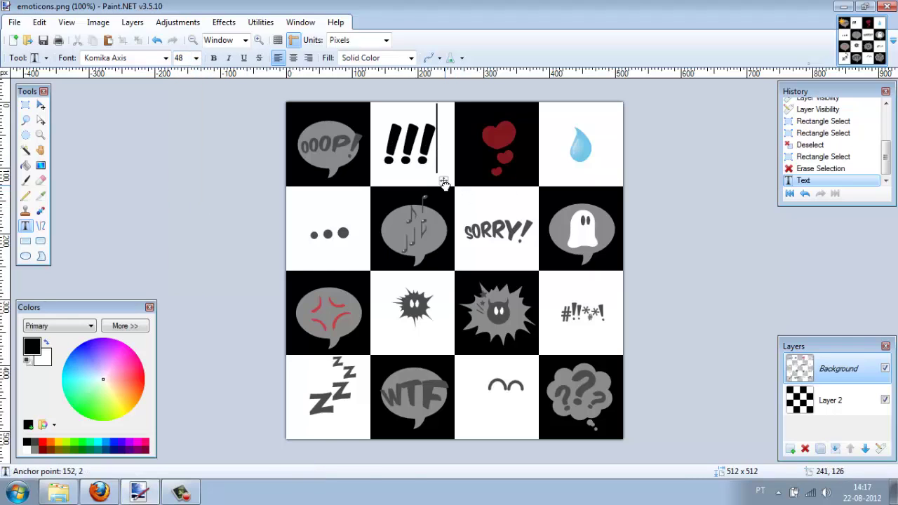
left_click_drag(443, 181, 449, 179)
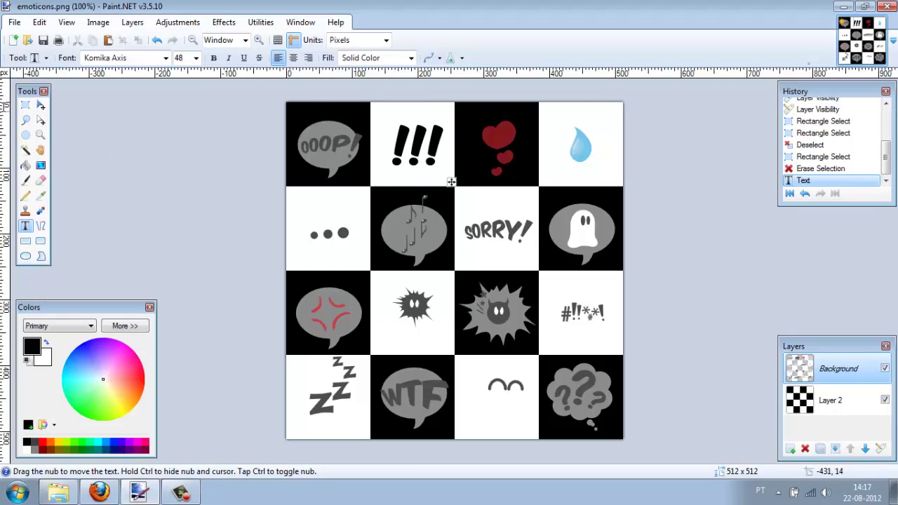
Finish the text and check the cell boundaries with rectangular selections over the !!! cell and its neighbouring cells
key("s")
left_click_drag(369, 97, 456, 186)
left_click_drag(454, 100, 617, 270)
left_click(537, 188)
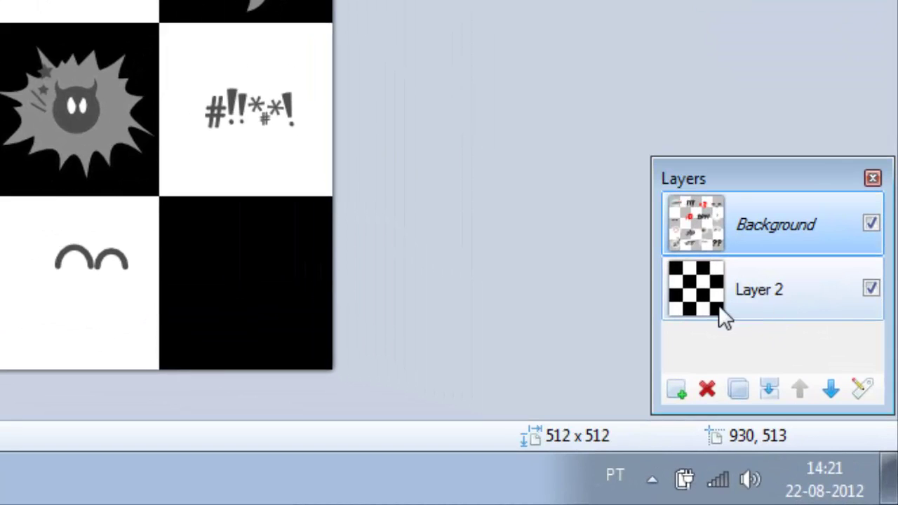
Hide the checkerboard guide on Layer 2
left_click(754, 276)
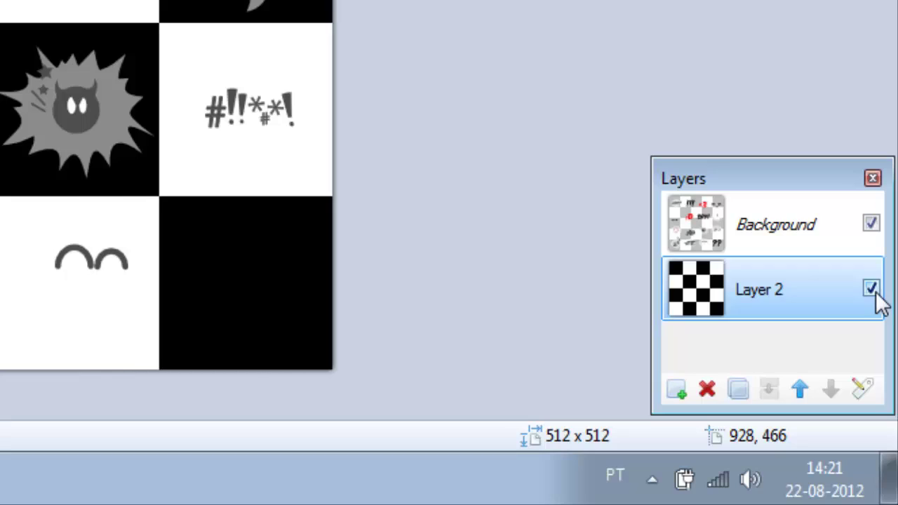
left_click(871, 289)
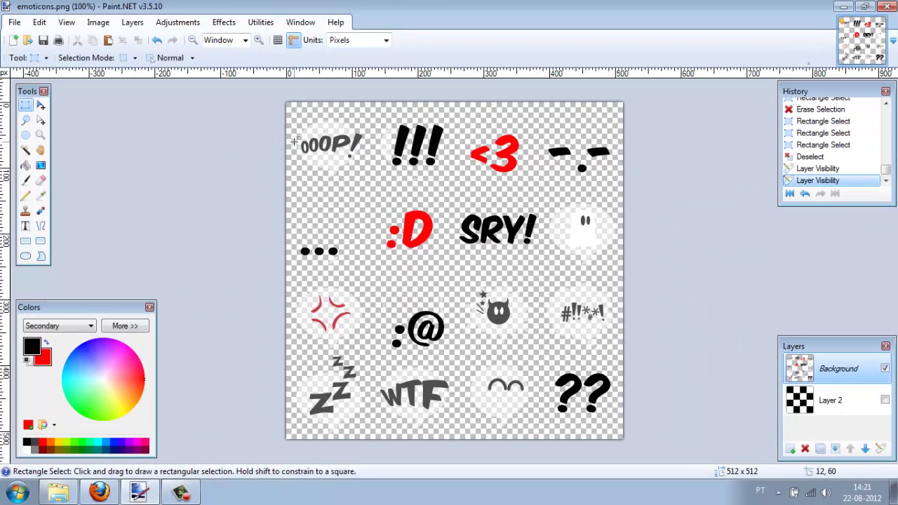
Select and erase the small area between the OOOP! and !!! emotes after some trial selections across the sheet
left_click_drag(313, 136, 511, 238)
left_click_drag(546, 265, 695, 433)
left_click(540, 311)
left_click_drag(360, 180, 392, 124)
key("Delete")
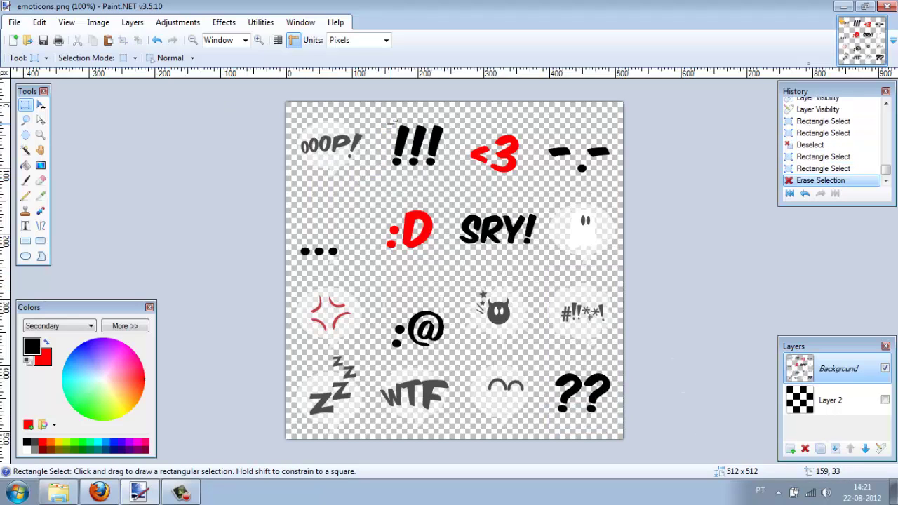
Select the whole 512 × 512 px emoticon sheet with the Rectangle Select tool
left_click_drag(354, 145, 416, 191)
left_click(638, 432)
left_click_drag(638, 434, 106, 37)
left_click(175, 100)
left_click_drag(674, 463, 139, 70)
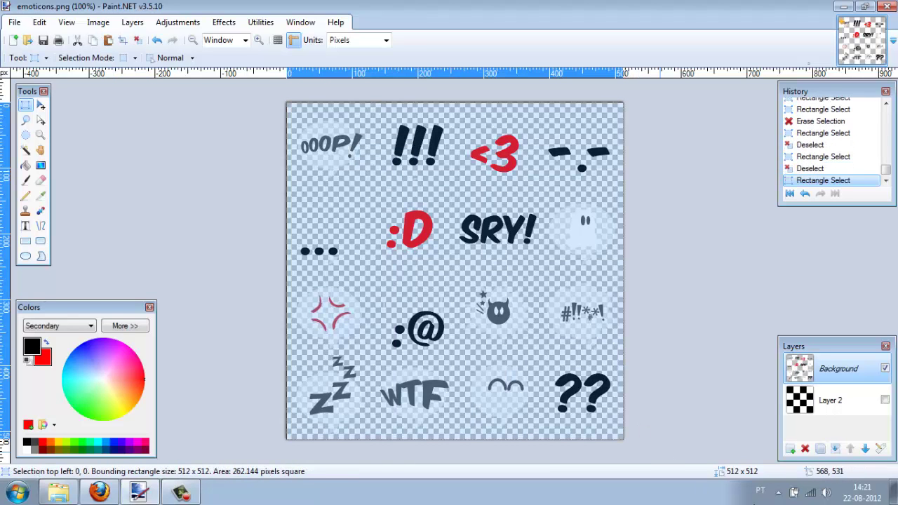
Start saving the image in the Teeworlds data folder as emoticons.png with the PNG file type
left_click(44, 42)
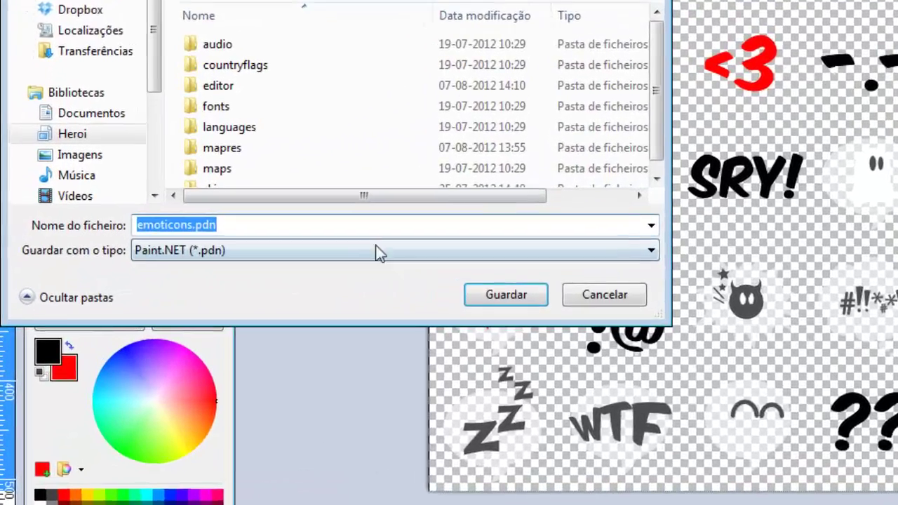
left_click(251, 447)
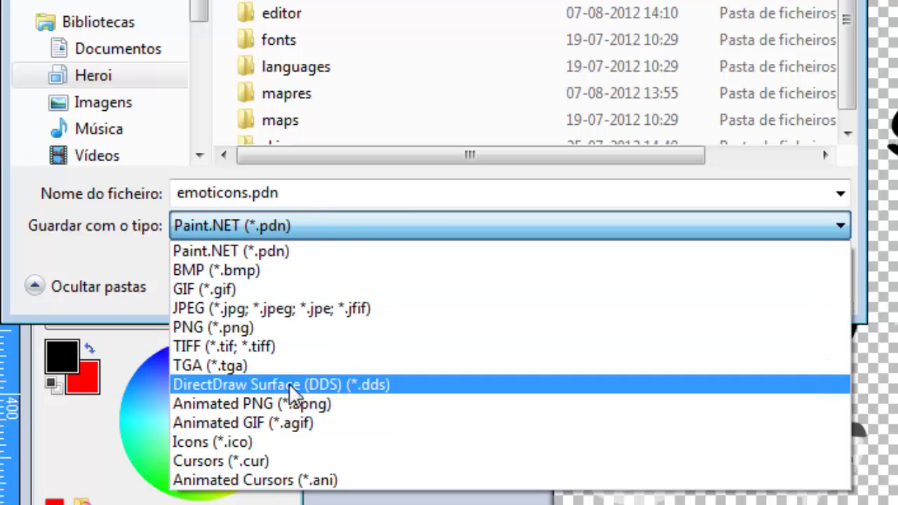
left_click(279, 330)
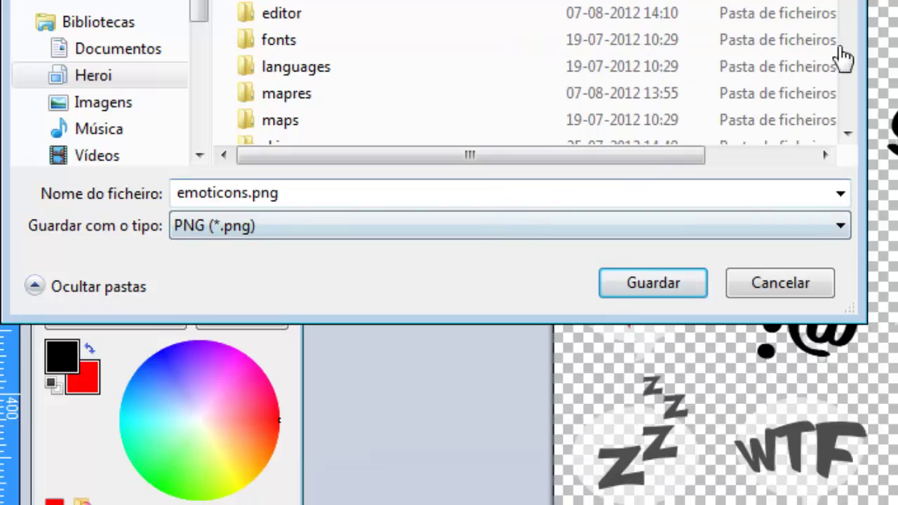
left_click_drag(846, 2, 850, 99)
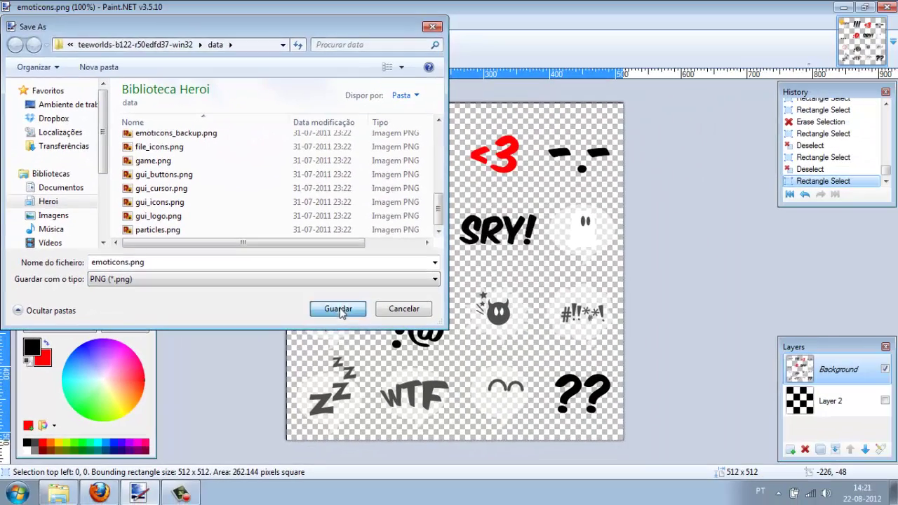
Overwrite the existing emoticons.png using Auto-detect bit depth, flatten the image for saving, and clear the selection
left_click(654, 283)
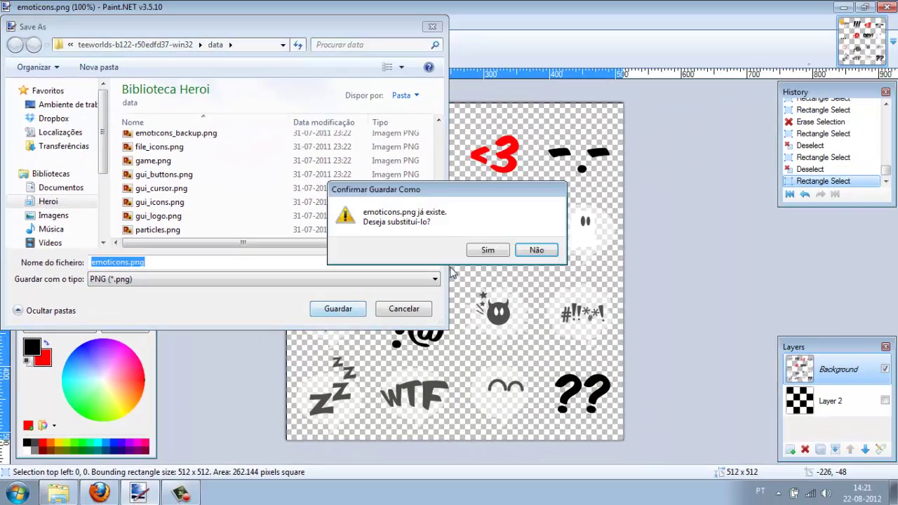
left_click(489, 251)
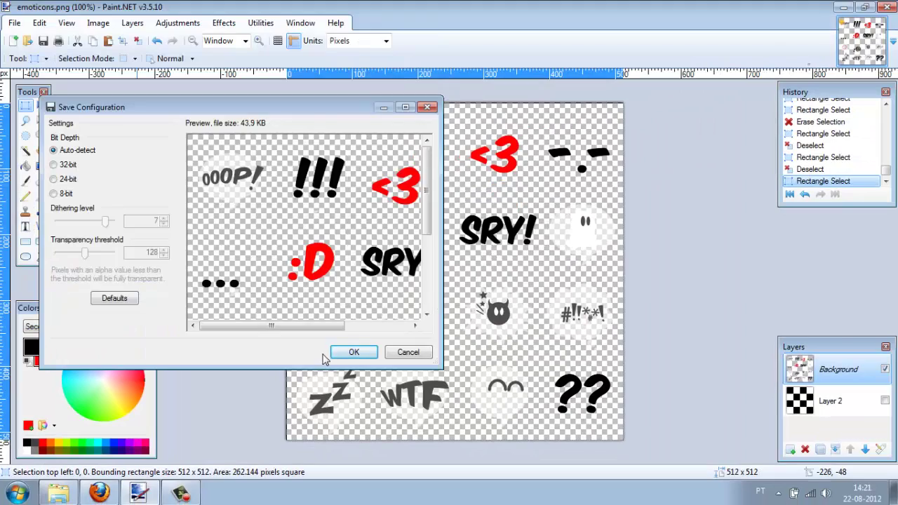
left_click(346, 355)
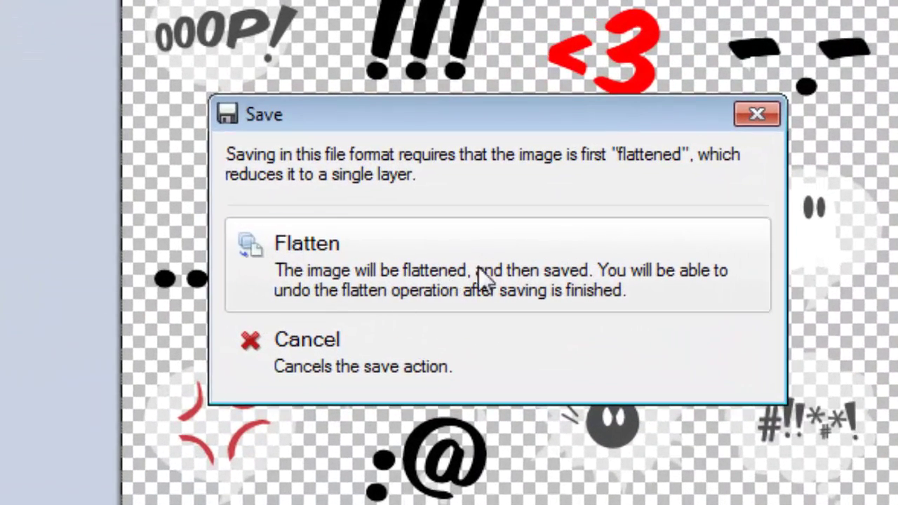
left_click(327, 261)
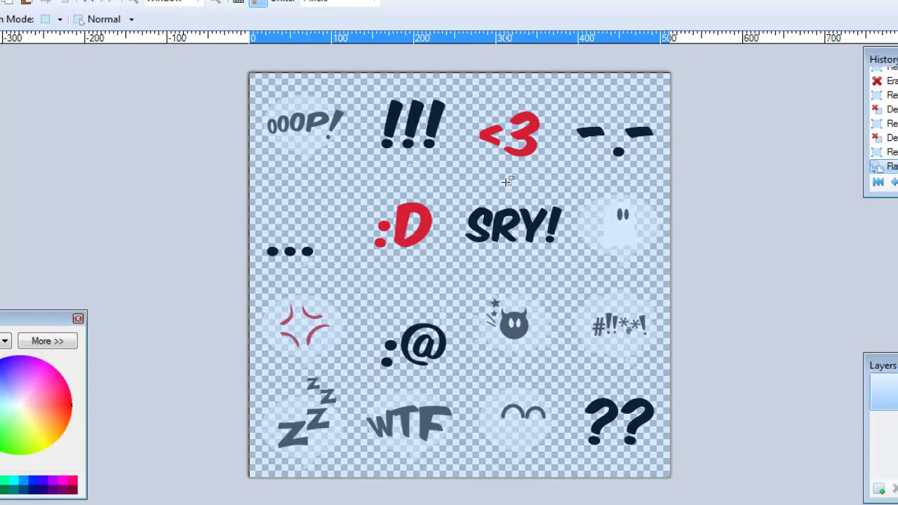
left_click(505, 182)
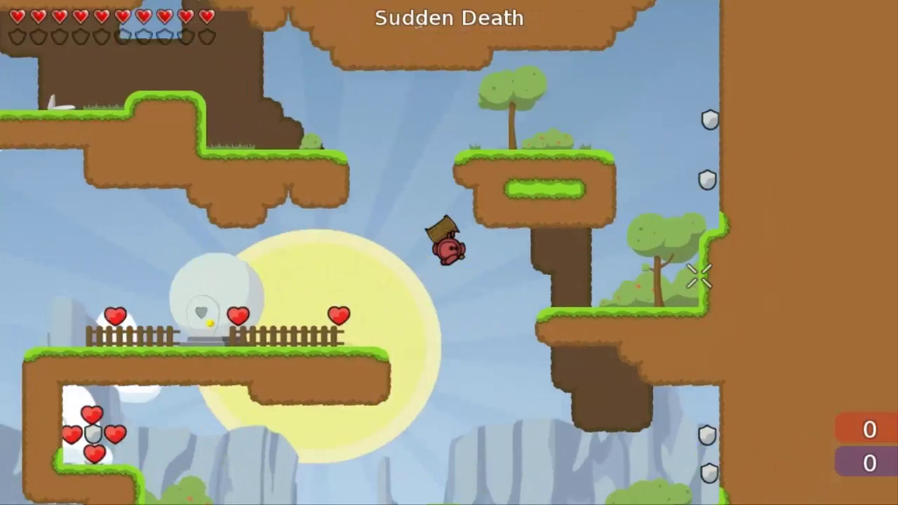
Switch to Teeworlds and test the custom <3, !!! and SRY! emotes on the character from the emote wheel
key("d")
key("space")
key("space")
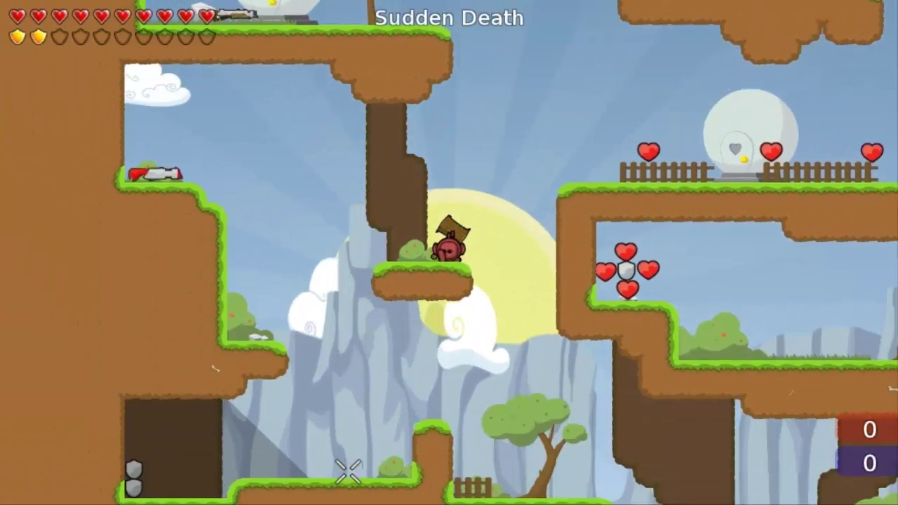
key("e")
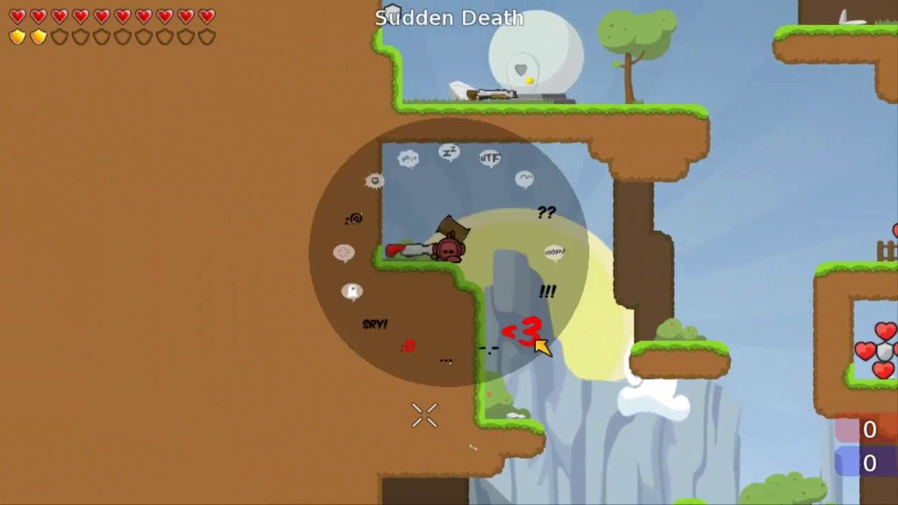
key("d")
key("space")
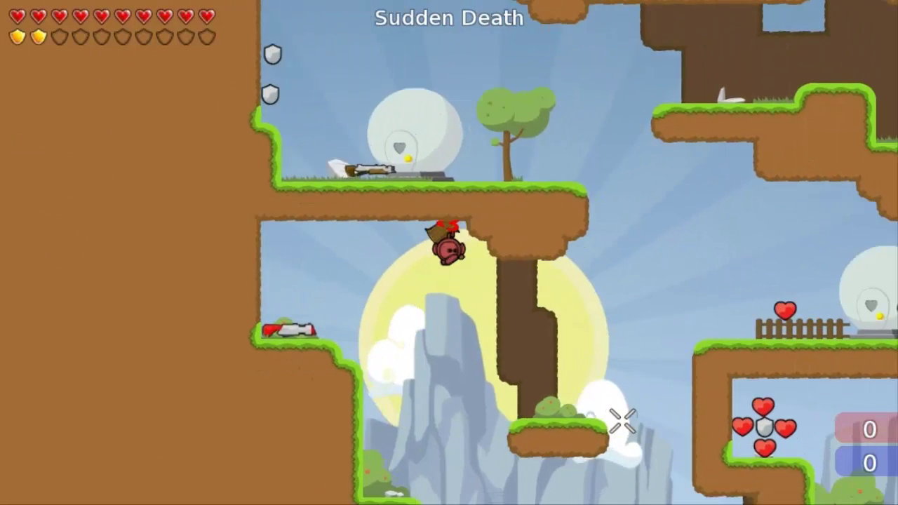
key("space")
key("e")
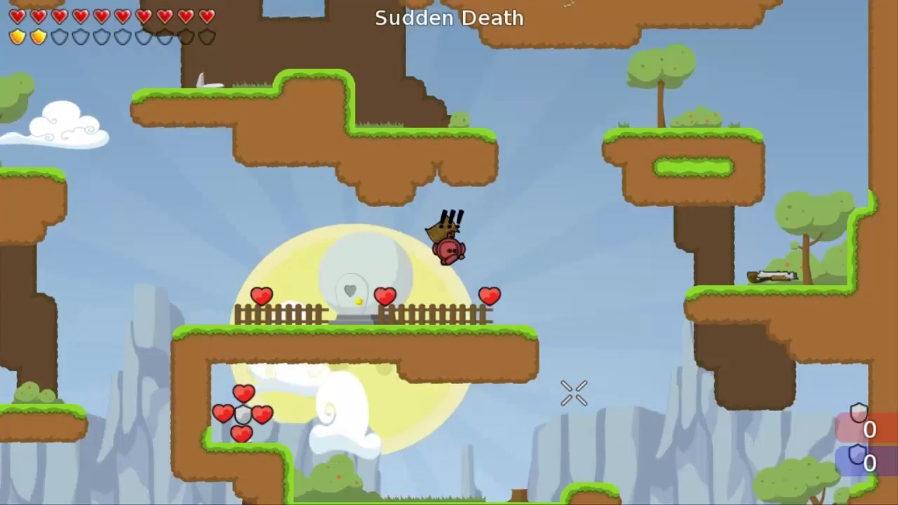
key("e")
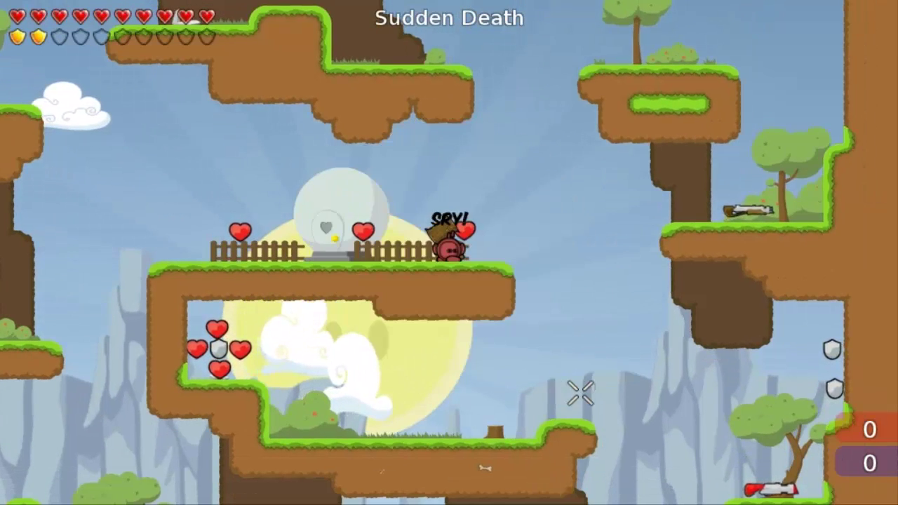
Test the custom :D and :@ emotes from the emote wheel while moving the character around the map
key("d")
key("space")
key("shift")
key("shift")
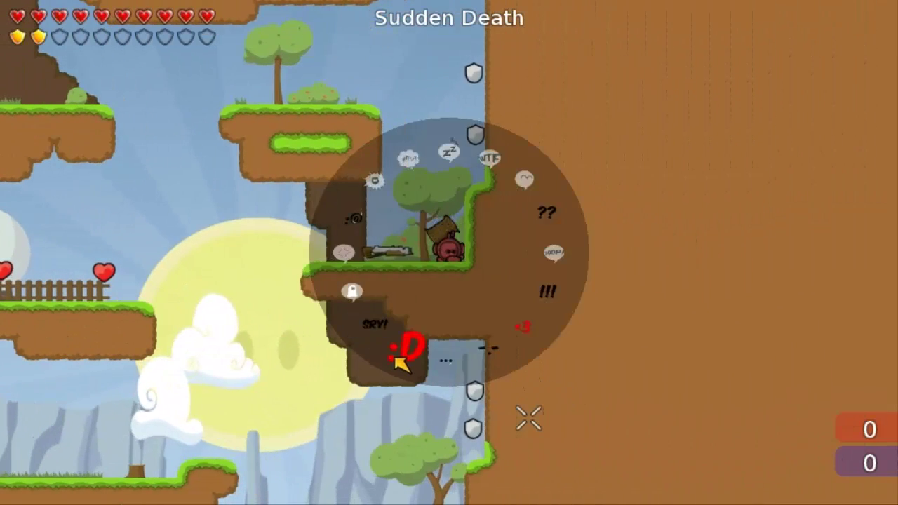
key("a")
key("shift")
key("space")
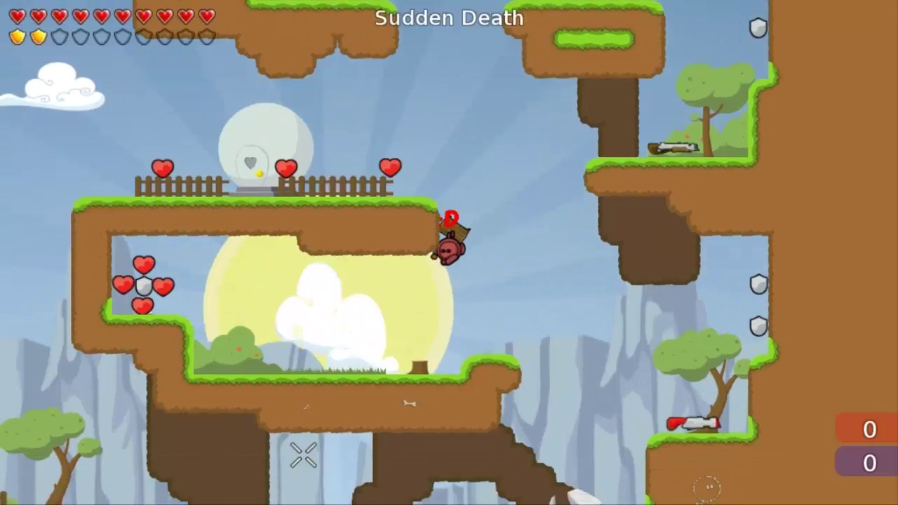
key("shift")
key("Tab")
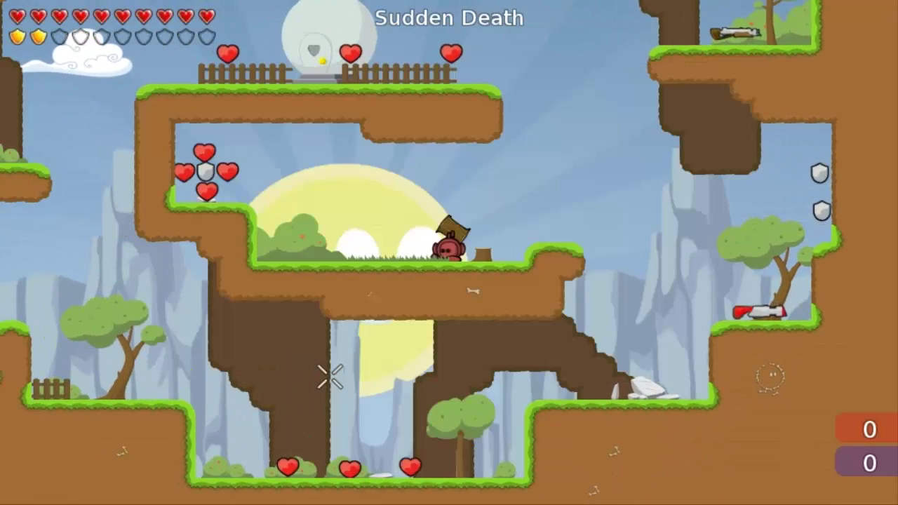
key("d")
key("space")
key("space")
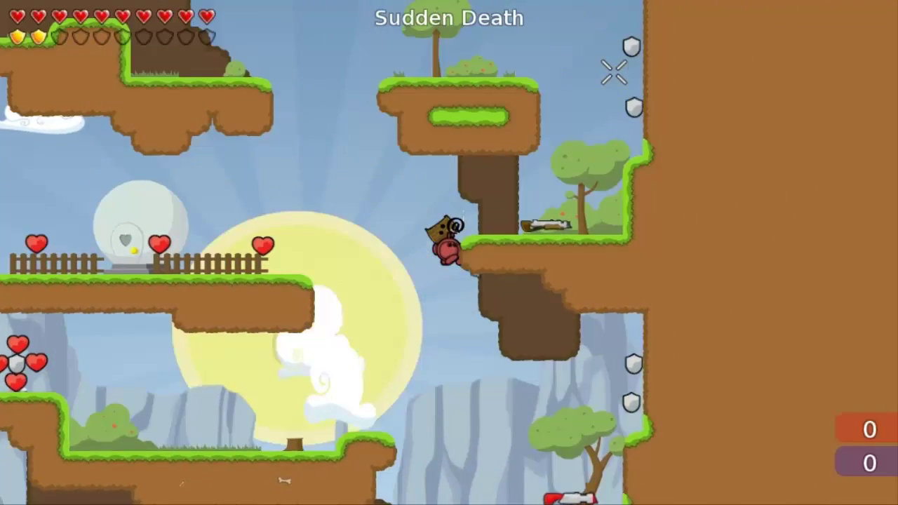
Swing the character down to the grassy ledge and test the custom ?? emote from the emote wheel
key("a")
right_click(252, 410)
key("space")
key("Tab")
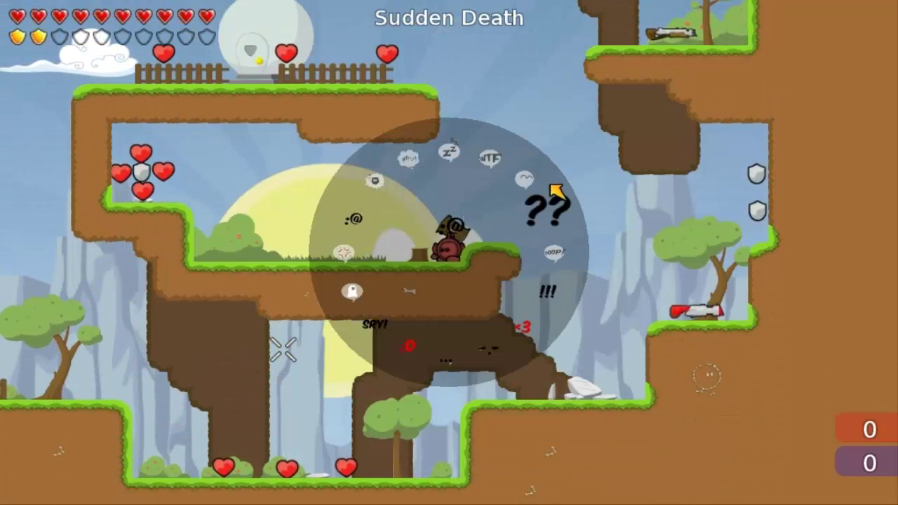
key("d")
key("space")
key("a")
key("shift")
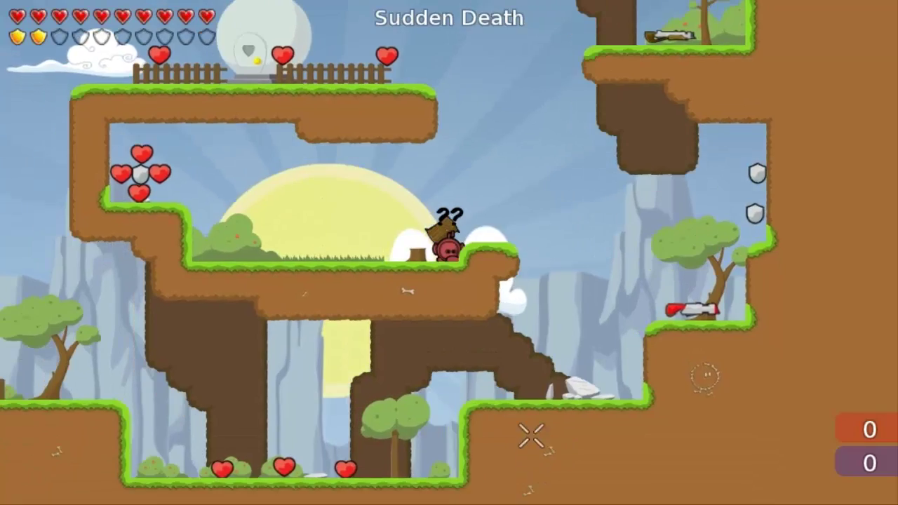
Jump and hook the character up the map to collect armor shields, then return it to the fenced platform with the dome
key("space")
key("d")
right_click(616, 67)
key("space")
right_click(465, 178)
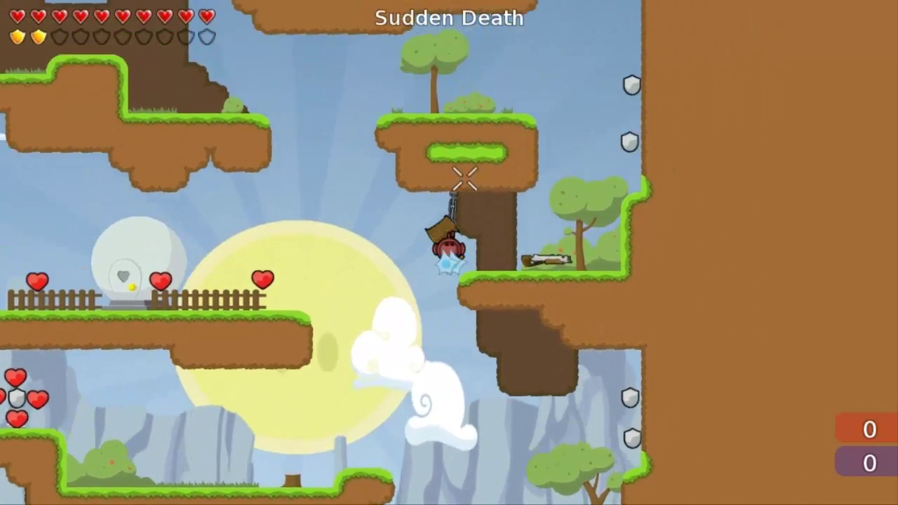
key("d")
key("d")
key("space")
key("space")
key("a")
right_click(315, 211)
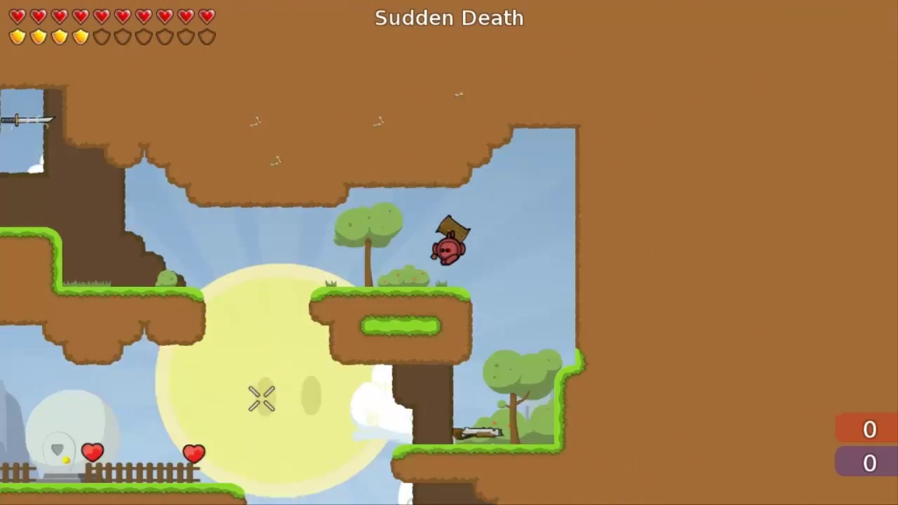
key("a")
right_click(242, 315)
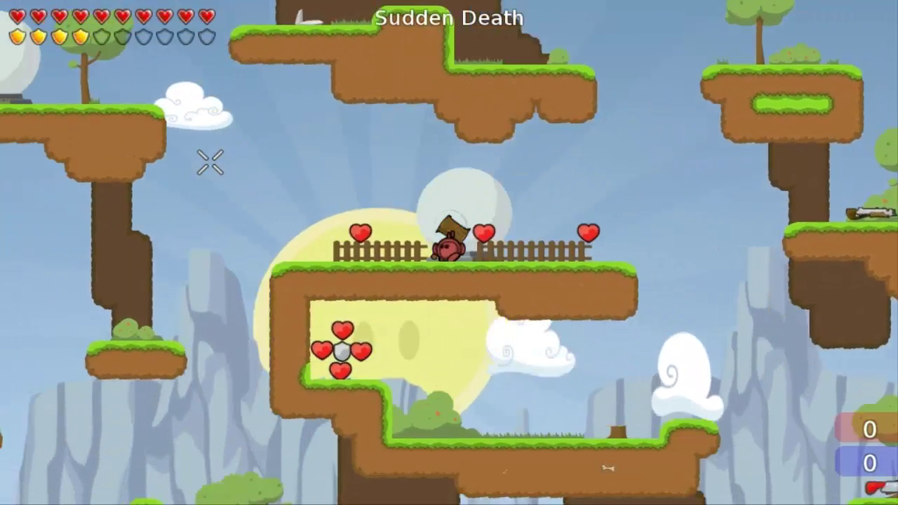
Move the character to the small floating platform and show the OOOP! emote from the emote wheel
key("a")
key("Tab")
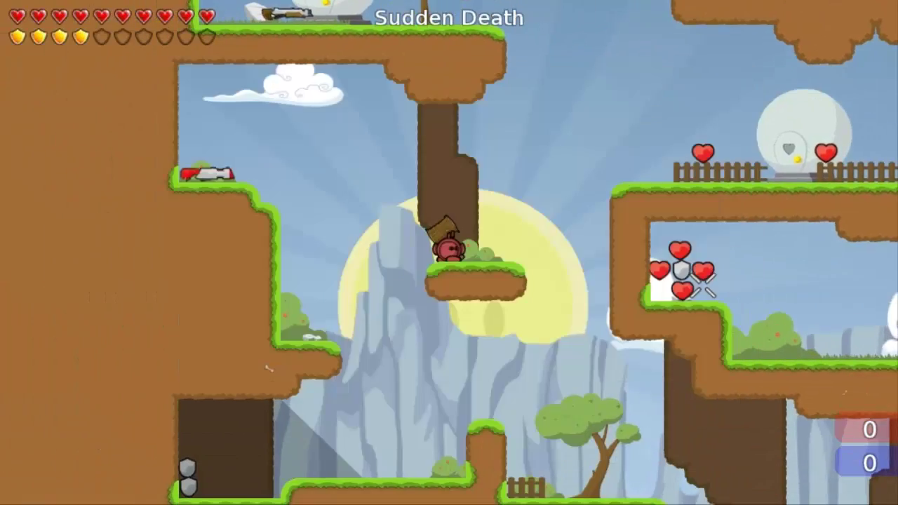
key("a")
key("space")
right_click(525, 487)
key("d")
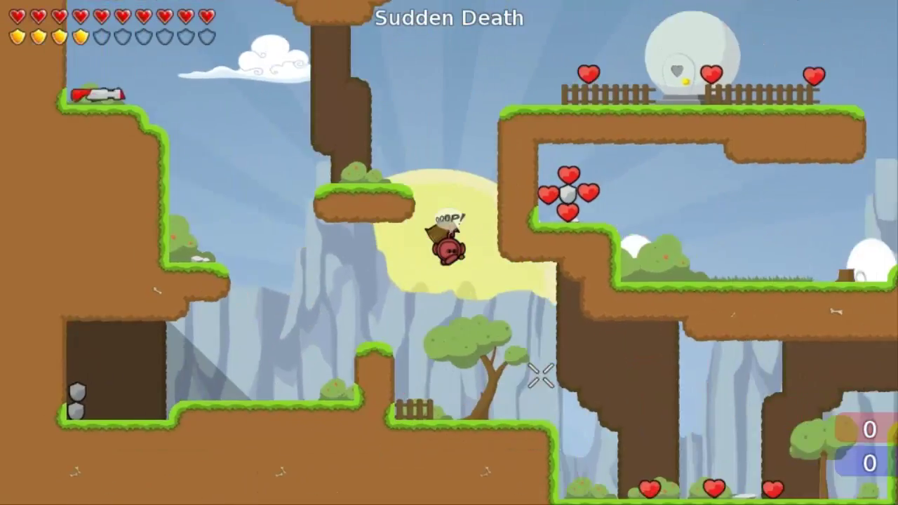
Hook and run the character across the lower map to the rocky ledge and jump around there
right_click(697, 188)
key("d")
key("space")
right_click(608, 414)
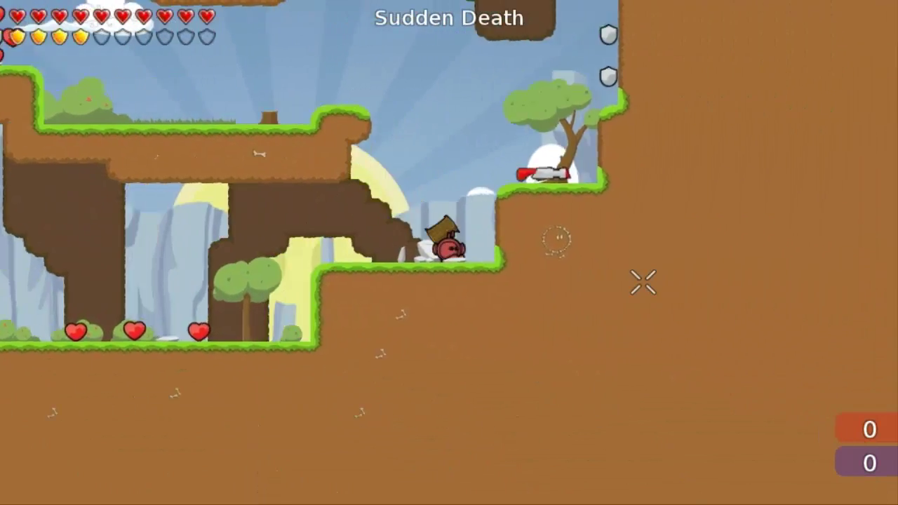
key("space")
key("a")
key("space")
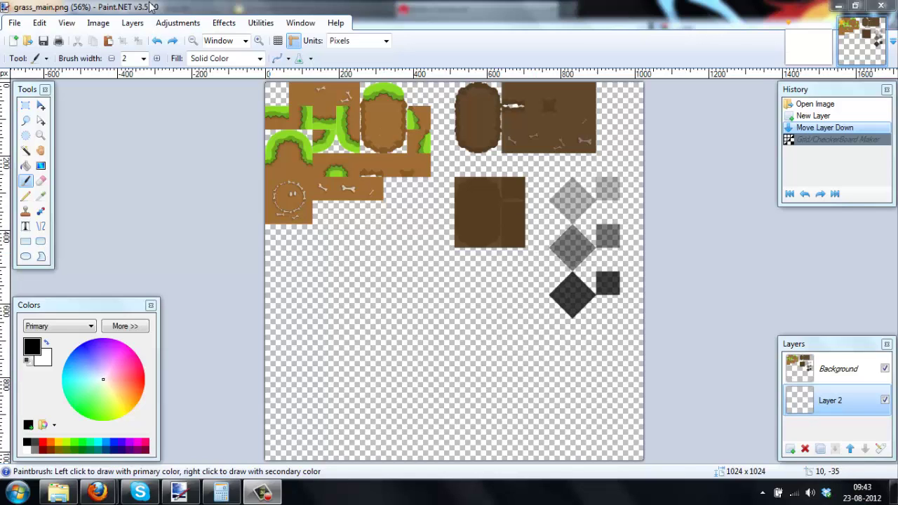
In Paint.NET, render a 64-pixel Checker Board guide with linked grid steps and Top Left position on Layer 2 of grass_main.png
left_click(175, 23)
mouse_move(241, 26)
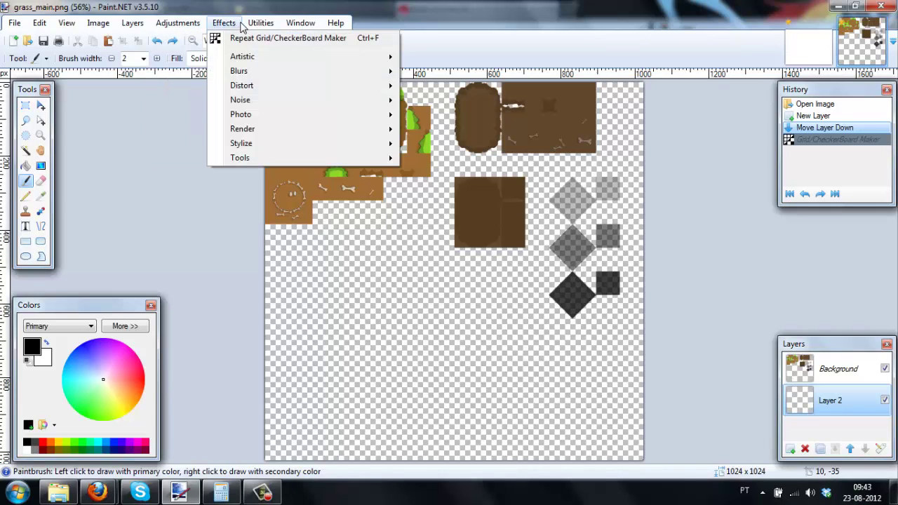
mouse_move(264, 133)
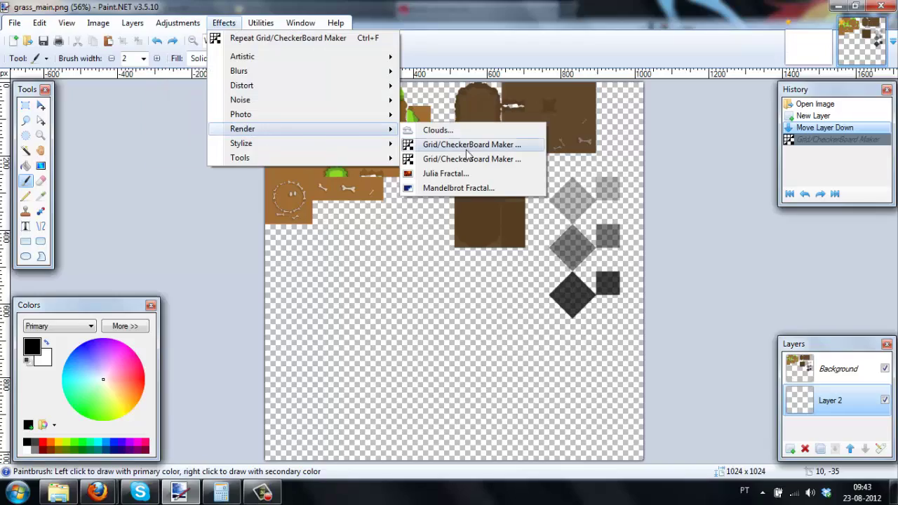
left_click(466, 148)
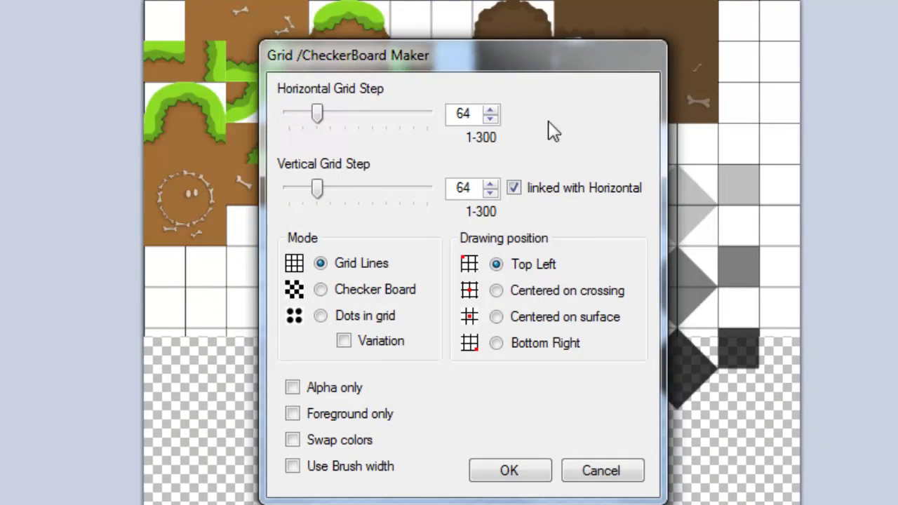
left_click(367, 290)
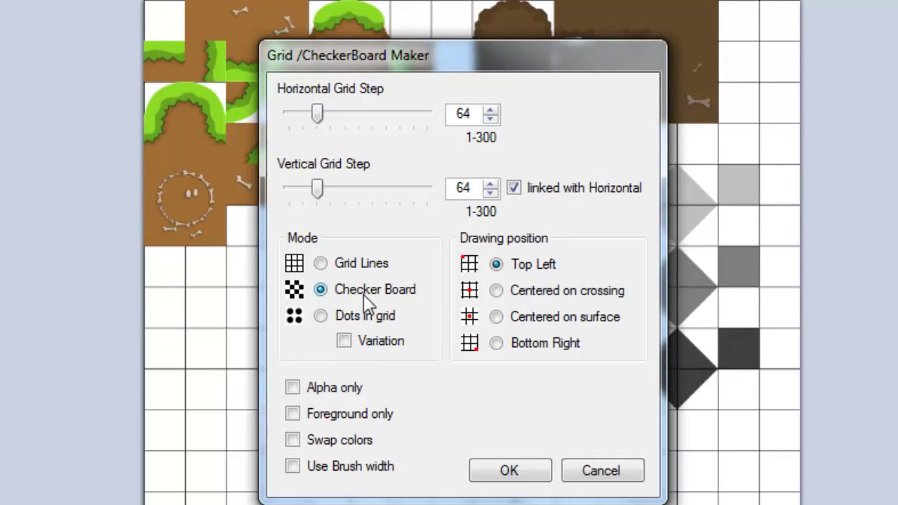
left_click(533, 479)
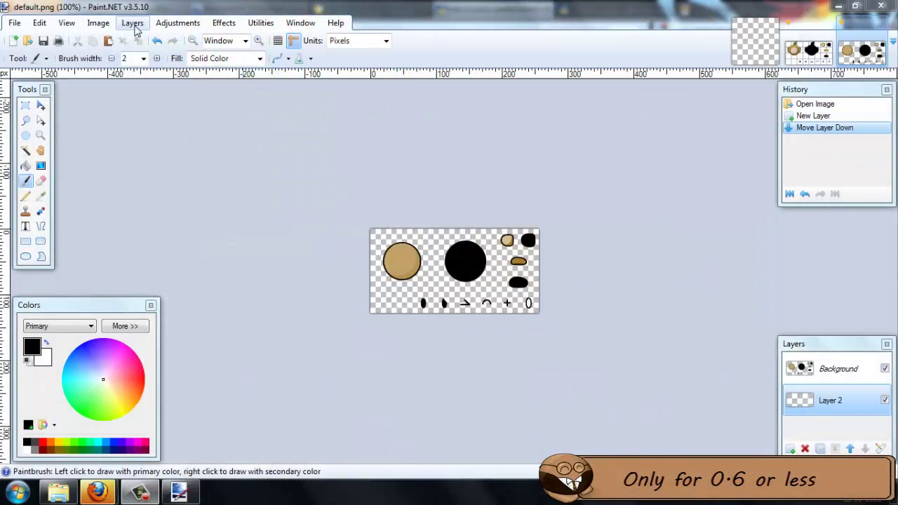
Render a Grid Lines guide with linked 32-pixel steps and Top Left position on Layer 2 of default.png
left_click(224, 22)
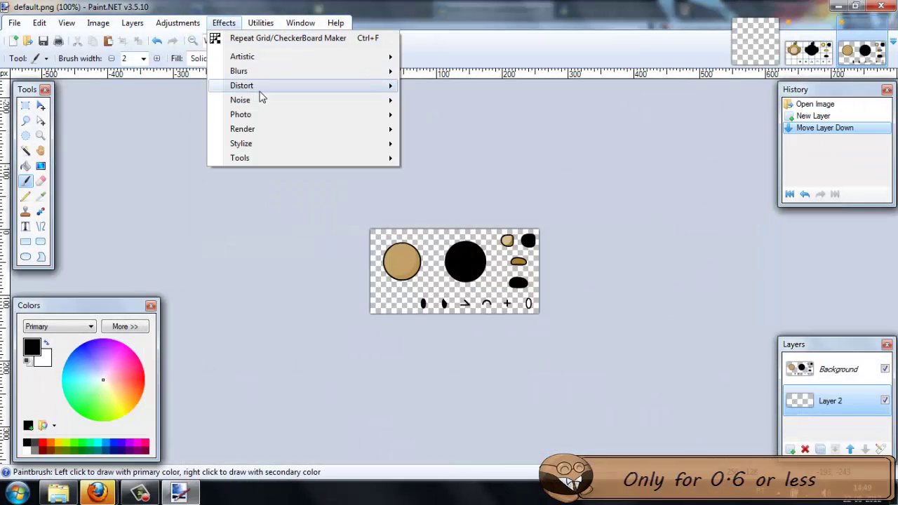
mouse_move(311, 134)
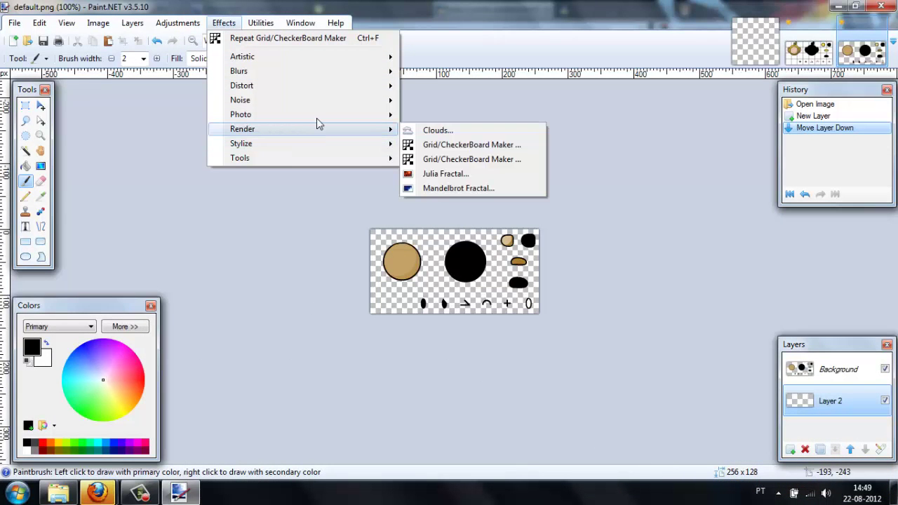
left_click(456, 159)
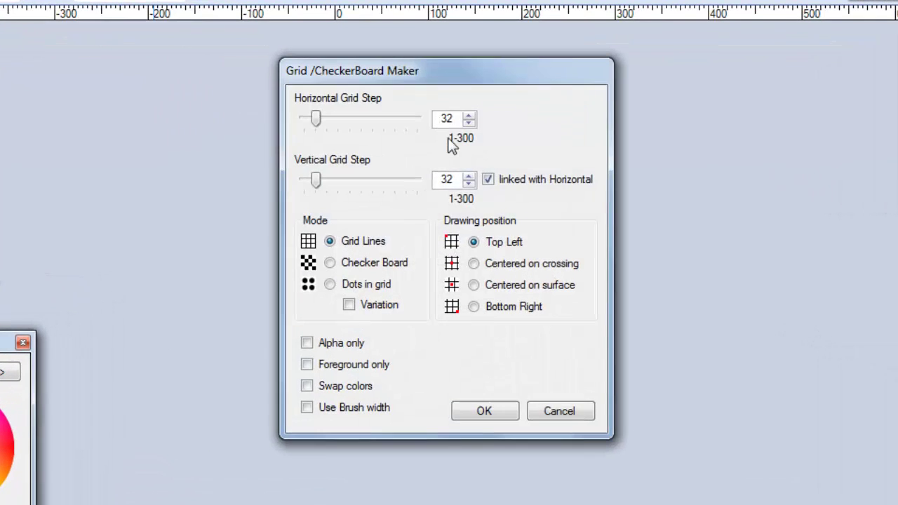
left_click(495, 411)
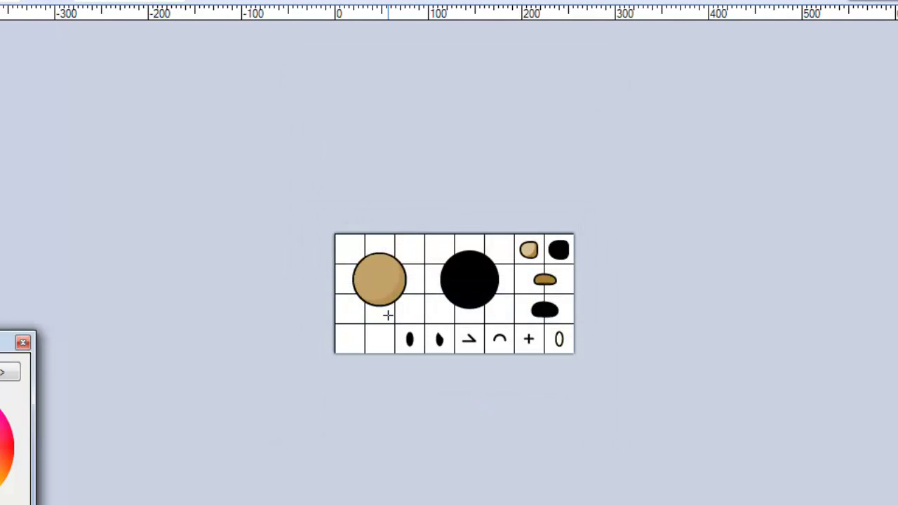
scroll(491, 342, "up", 4)
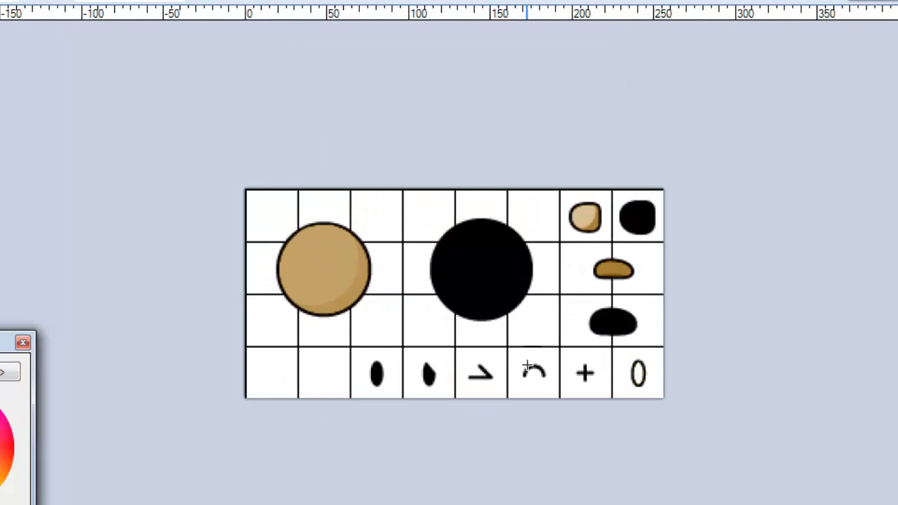